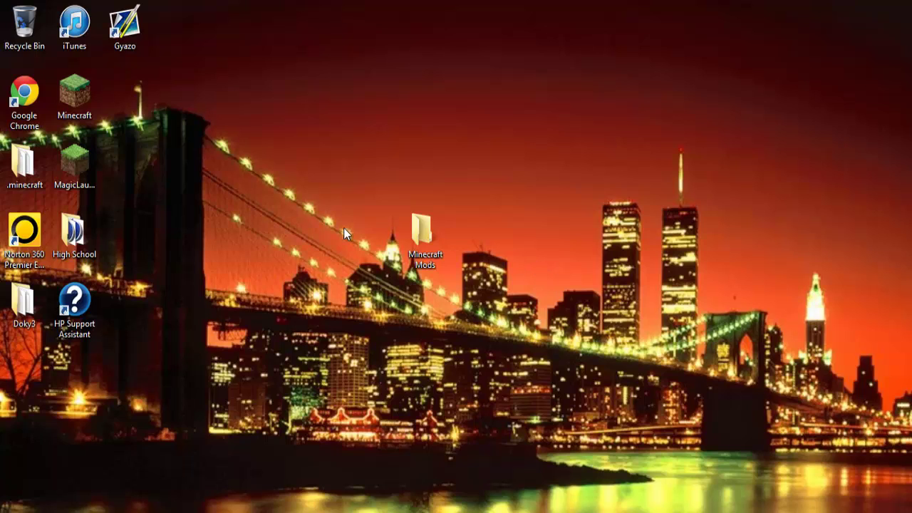
# Open the .minecraft game folder and look through its contents.
pyautogui.doubleClick(24, 162)
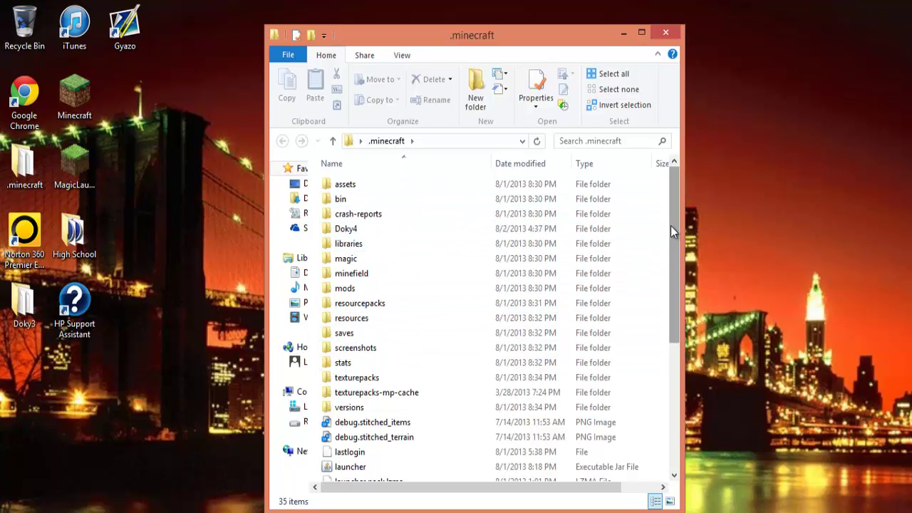
pyautogui.scroll(-1, 671, 230)
pyautogui.scroll(1, 667, 220)
pyautogui.press('r')
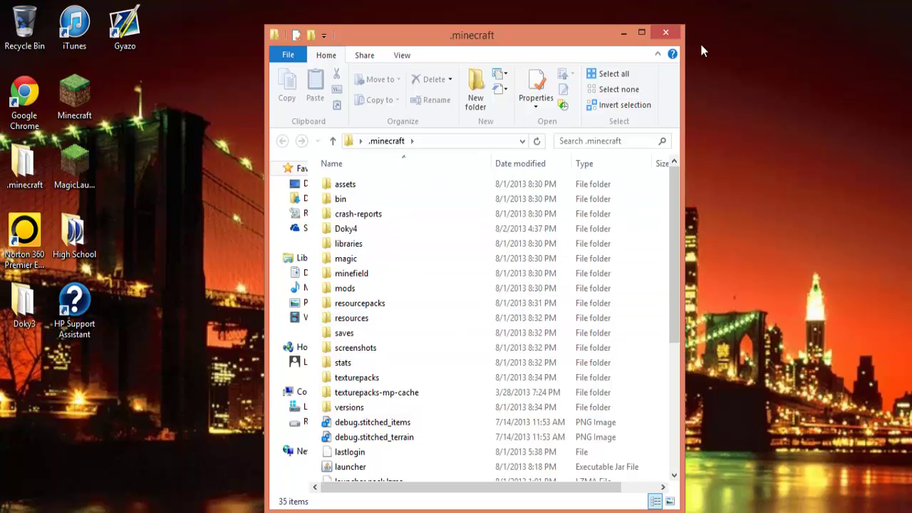
# Close the folder and drag the MagicLauncher 1.1.7 shortcut to the middle of the desktop.
pyautogui.click(670, 36)
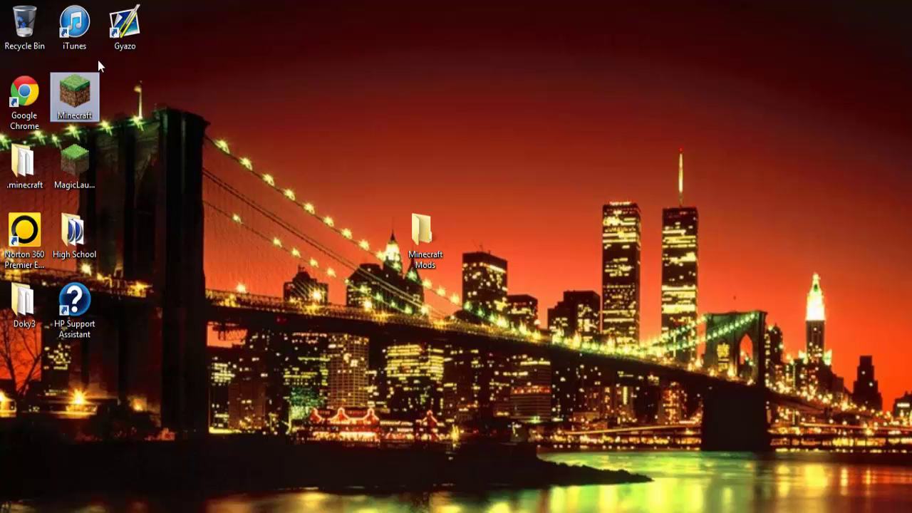
pyautogui.moveTo(82, 100)
pyautogui.mouseDown()
pyautogui.moveTo(359, 143)
pyautogui.moveTo(378, 173)
pyautogui.moveTo(83, 100)
pyautogui.mouseUp()
pyautogui.moveTo(74, 162)
pyautogui.mouseDown()
pyautogui.moveTo(174, 173)
pyautogui.moveTo(288, 149)
pyautogui.mouseUp()
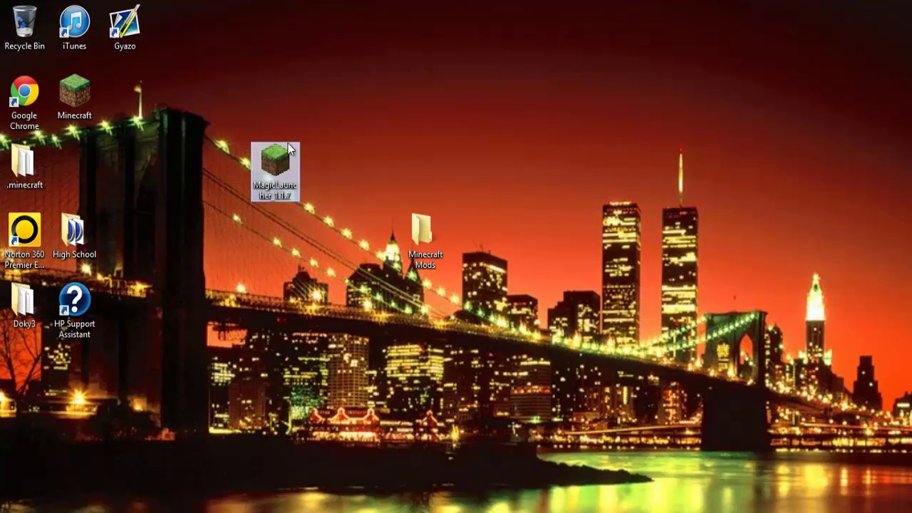
# Launch MagicLauncher, go to the Username field, and log in to start Minecraft 1.6.2.
pyautogui.doubleClick(291, 194)
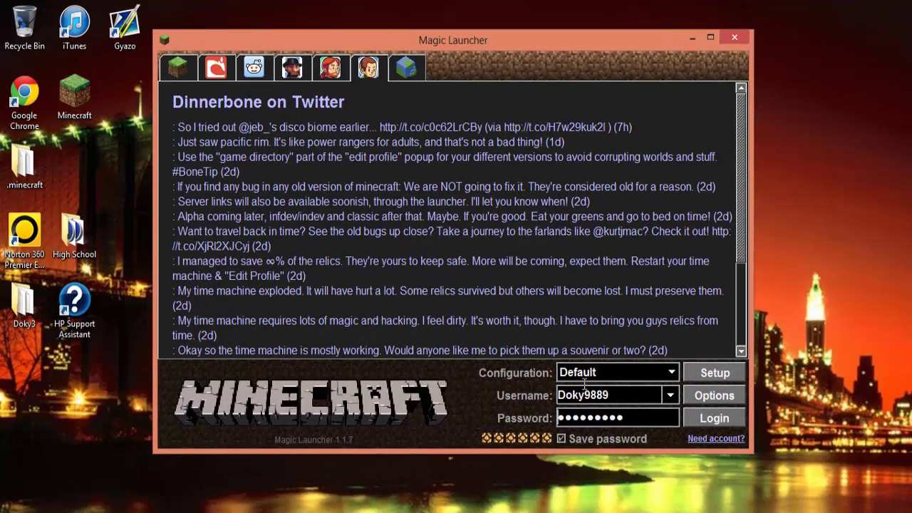
pyautogui.hotkey('shift', 'Tab')
pyautogui.click(714, 419)
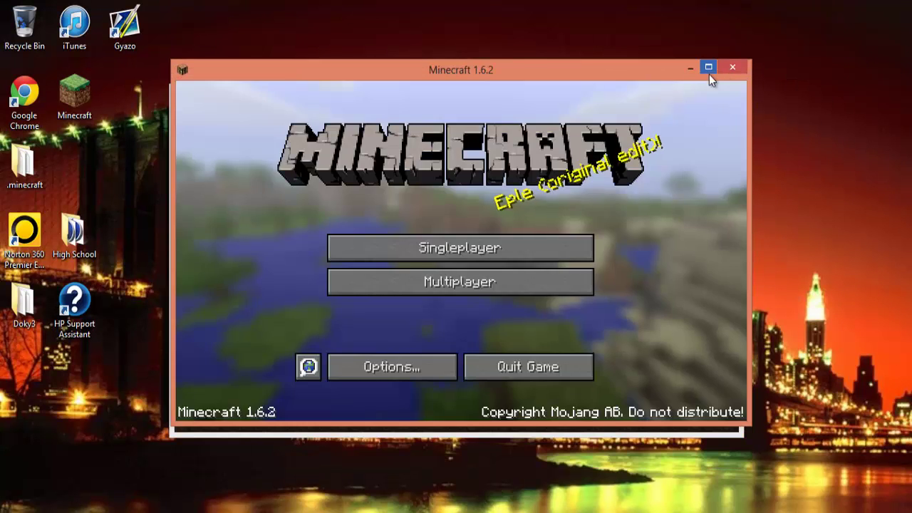
# Maximize the game, skip the unreachable server, and join the Minecraft The Walls server.
pyautogui.click(707, 67)
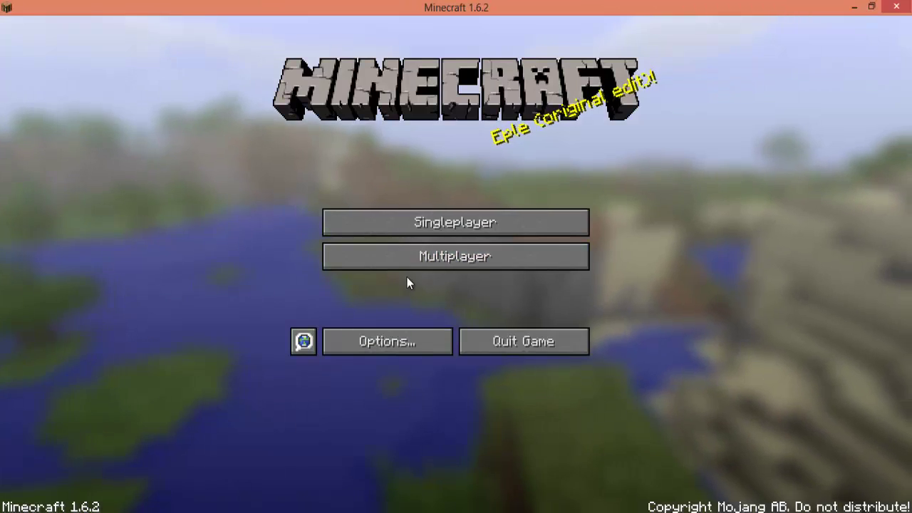
pyautogui.click(418, 257)
pyautogui.doubleClick(385, 222)
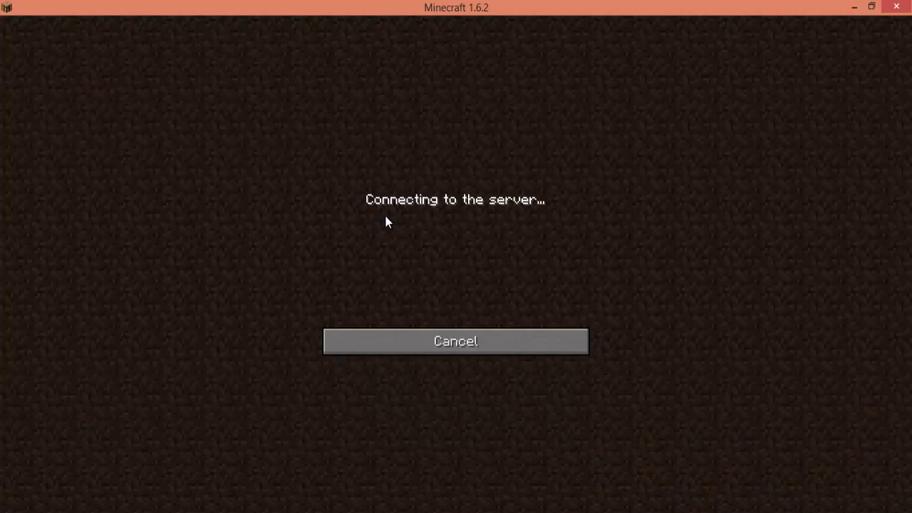
pyautogui.click(406, 340)
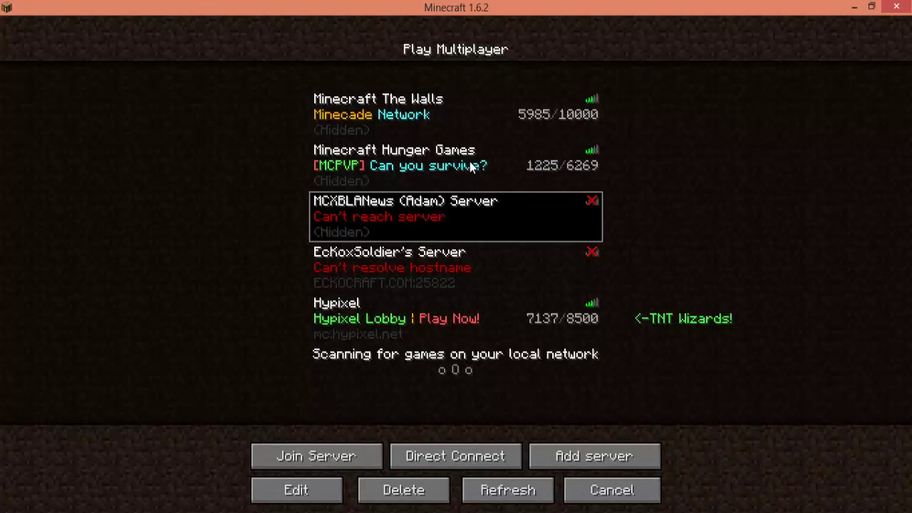
pyautogui.click(433, 169)
pyautogui.doubleClick(431, 126)
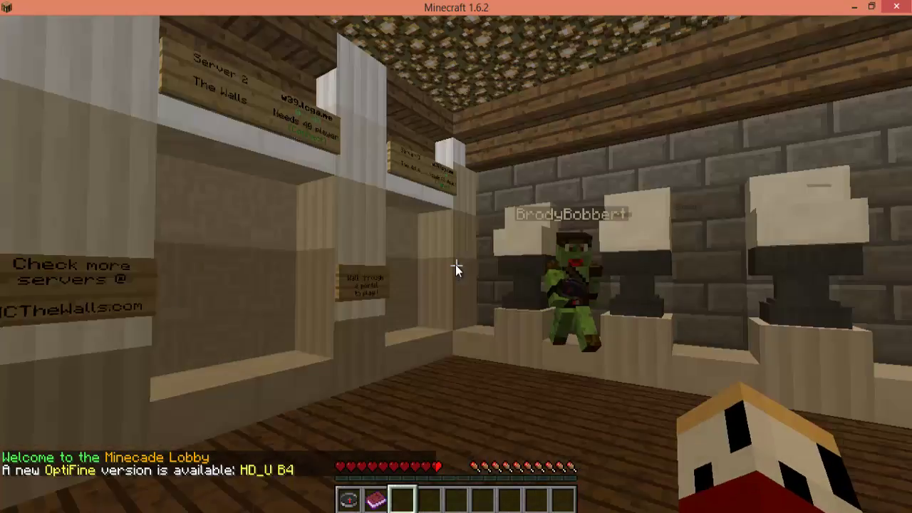
# Disconnect from the server and quit Minecraft to the desktop.
pyautogui.press('Escape')
pyautogui.click(463, 305)
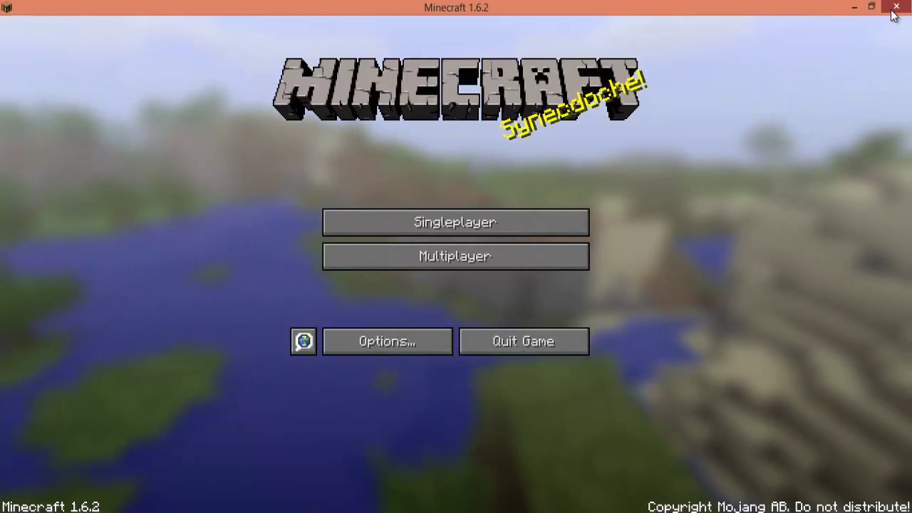
pyautogui.click(895, 7)
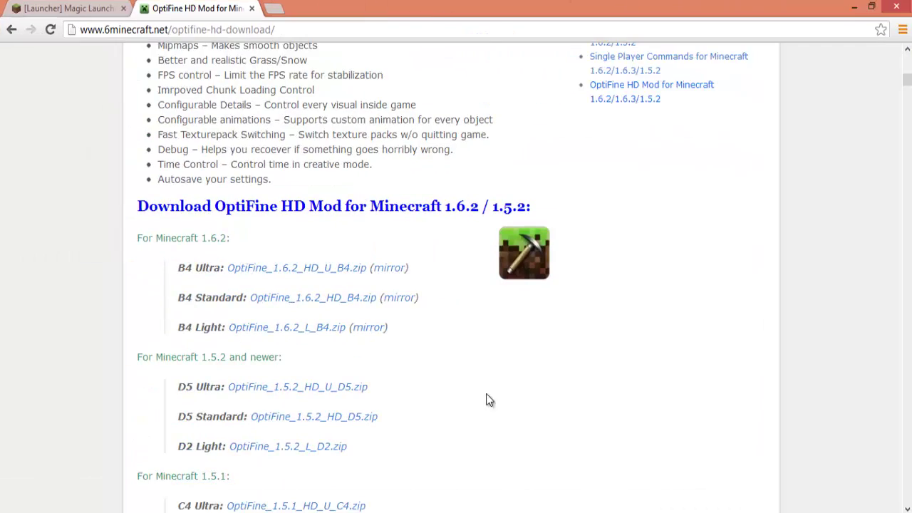
# Switch to the Magic Launcher Minecraft Forum thread and check its address.
pyautogui.scroll(7, 463, 350)
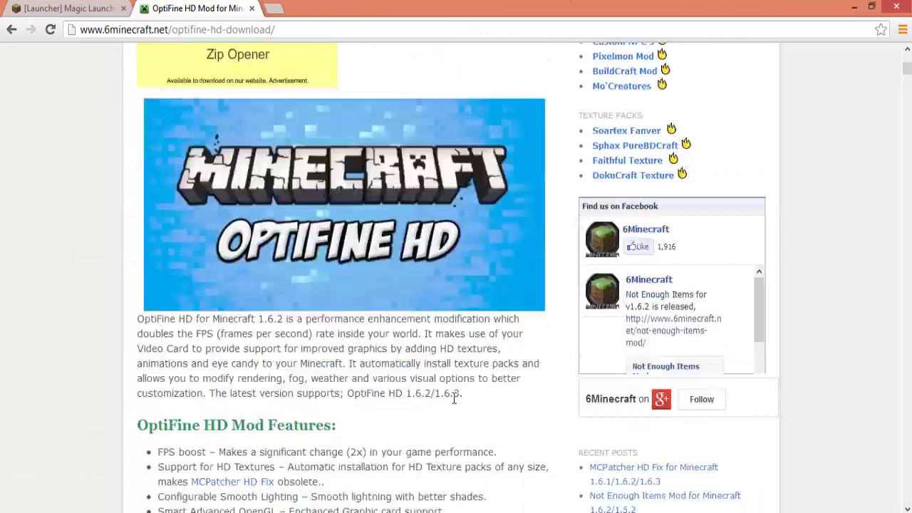
pyautogui.scroll(-3, 453, 397)
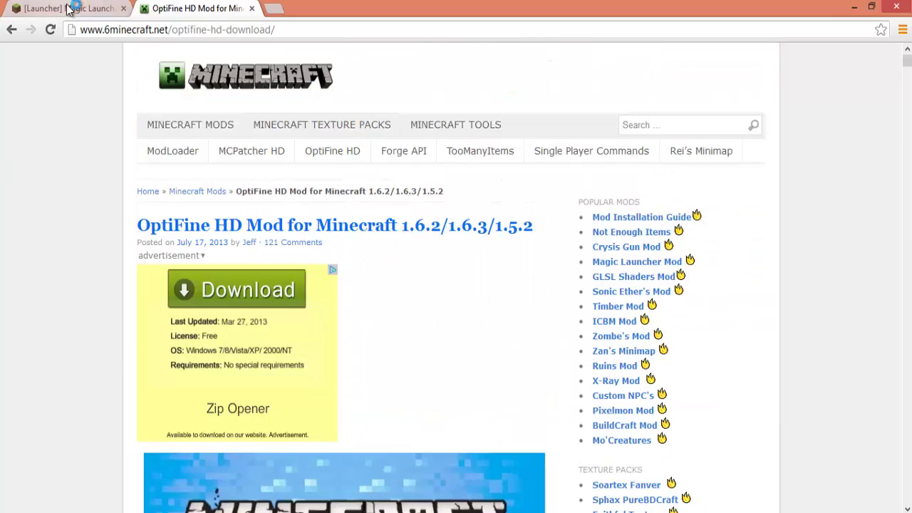
pyautogui.click(67, 7)
pyautogui.click(200, 30)
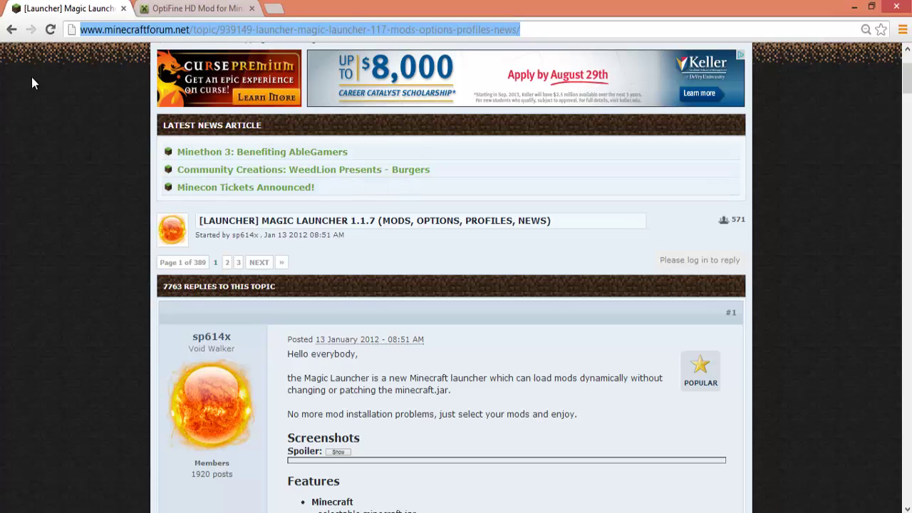
pyautogui.click(168, 199)
# Scroll to the MagicLauncher 1.1.7 download section and follow the 'for Windows' link.
pyautogui.scroll(3, 436, 279)
pyautogui.scroll(-8, 435, 279)
pyautogui.scroll(-5, 204, 205)
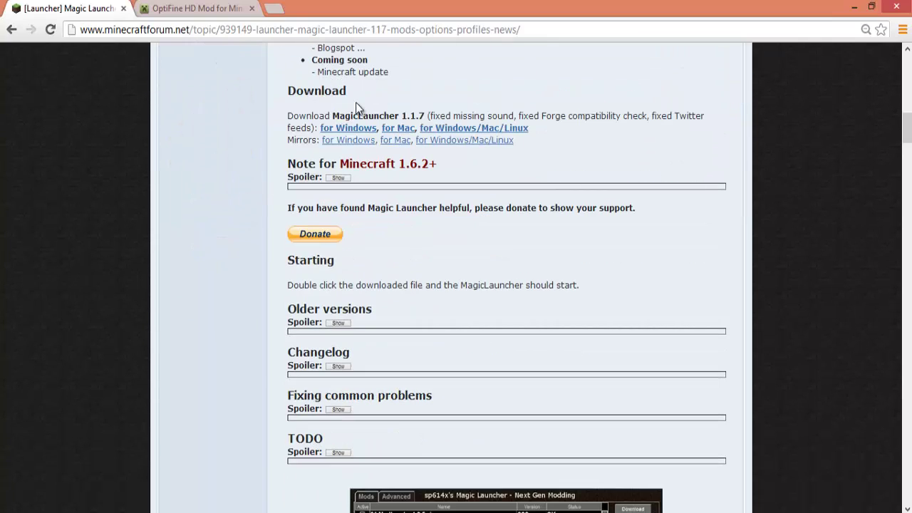
pyautogui.moveTo(316, 116); pyautogui.dragTo(426, 118)
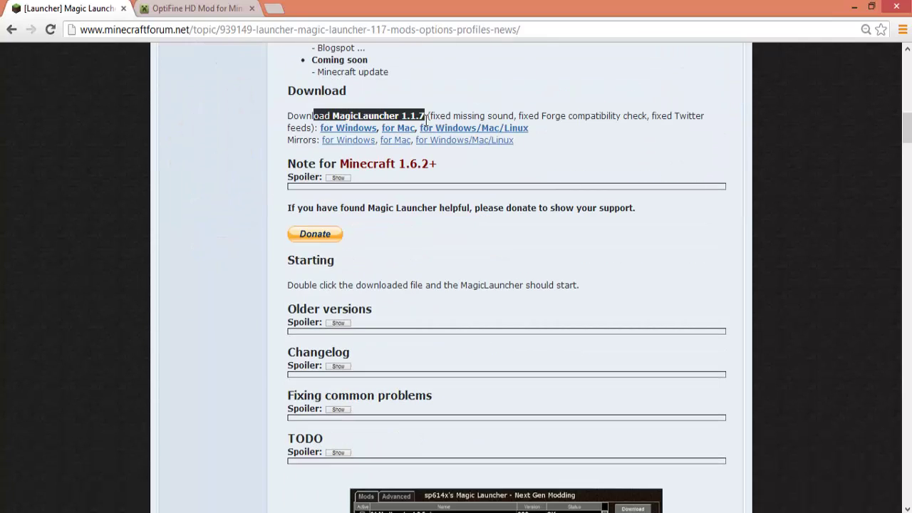
pyautogui.click(464, 116)
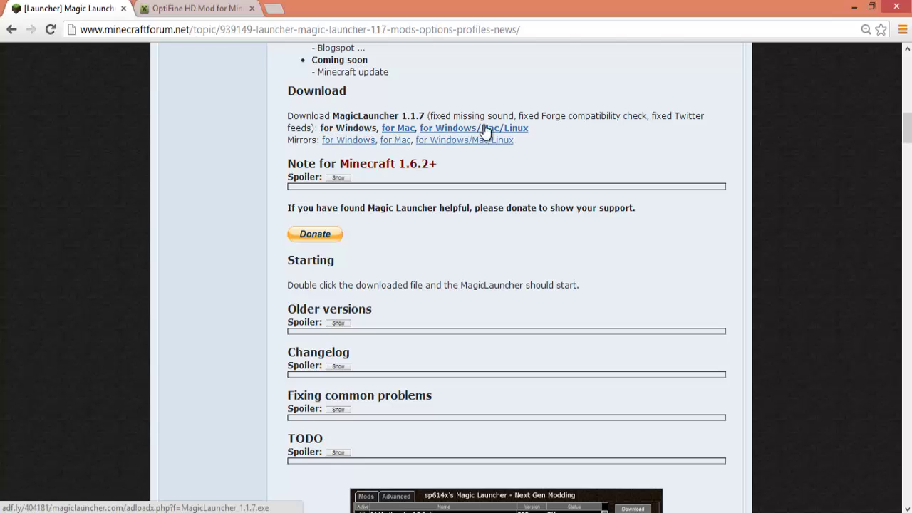
pyautogui.click(345, 128)
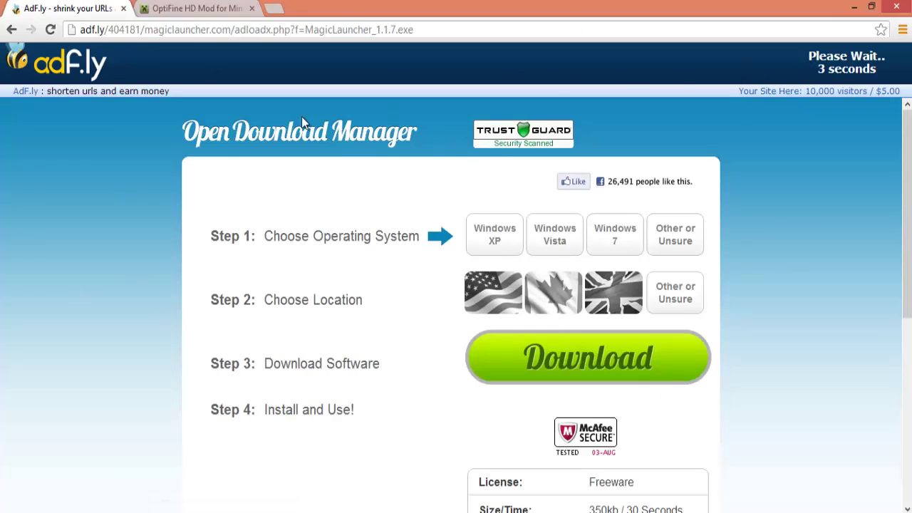
# Skip the adf.ly ad and download MagicLauncher_1.1.7.exe from magiclauncher.com.
pyautogui.scroll(-5, 318, 454)
pyautogui.scroll(5, 418, 335)
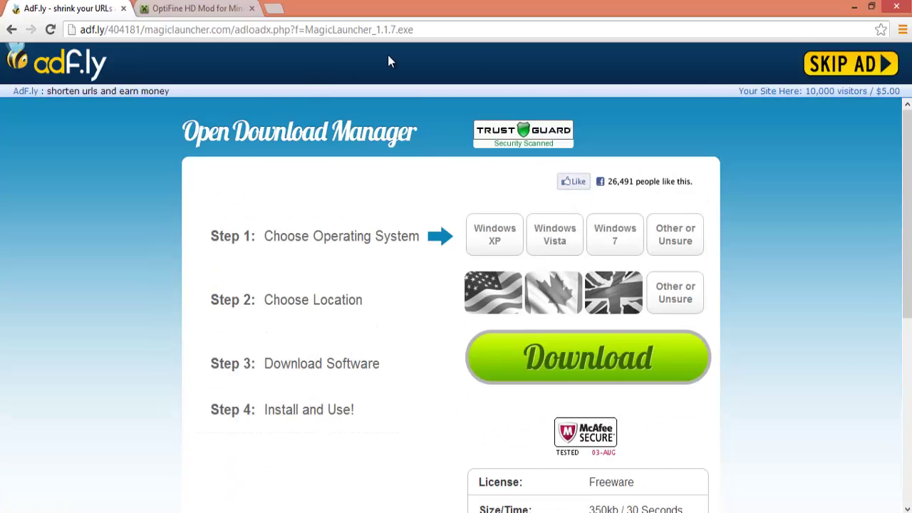
pyautogui.click(876, 63)
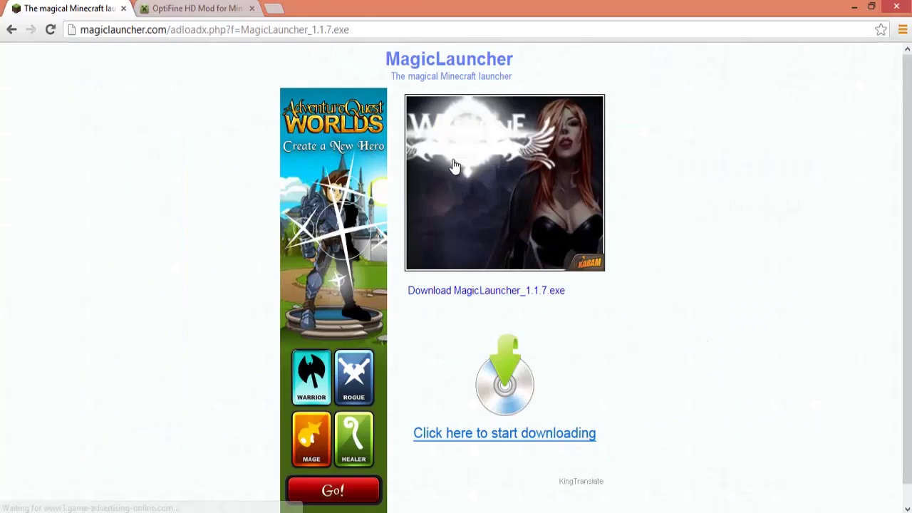
pyautogui.click(475, 292)
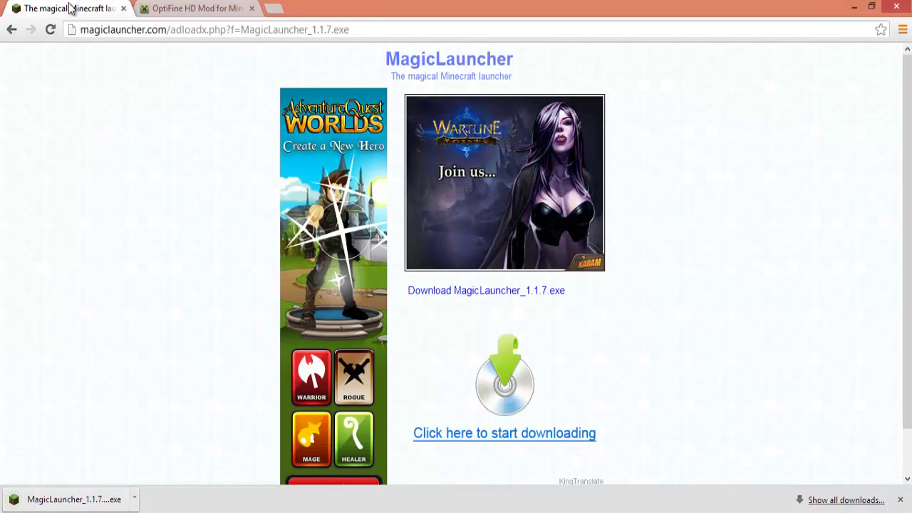
# Close the Magic Launcher download page and load Google in a new tab.
pyautogui.click(123, 9)
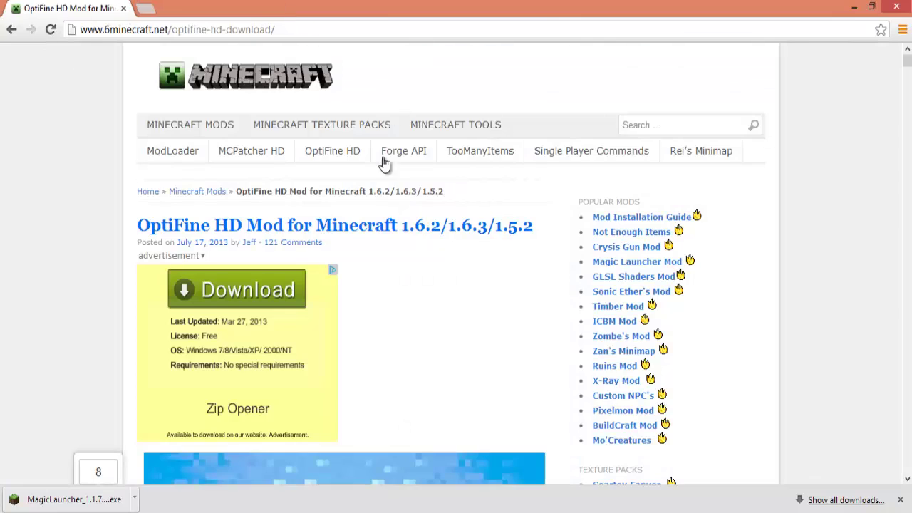
pyautogui.click(152, 10)
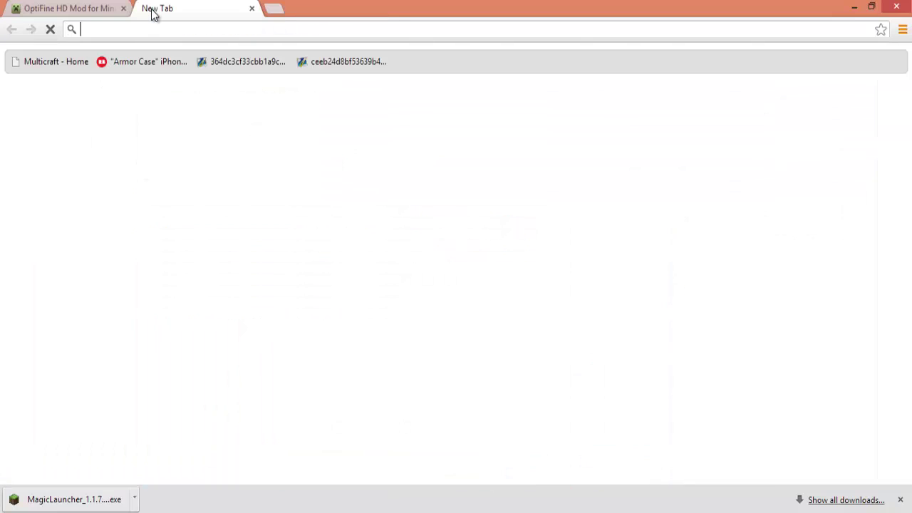
pyautogui.write('google.com')
pyautogui.press('Return')
# Return to the OptiFine HD Mod page and scroll down through it.
pyautogui.click(77, 7)
pyautogui.click(195, 36)
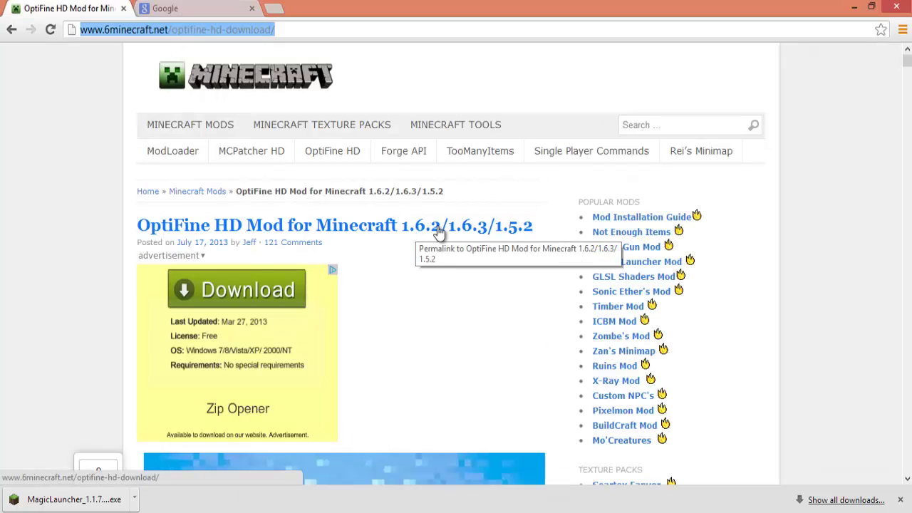
pyautogui.click(35, 283)
pyautogui.scroll(-6, 34, 284)
pyautogui.scroll(1, 35, 281)
pyautogui.scroll(-1, 35, 281)
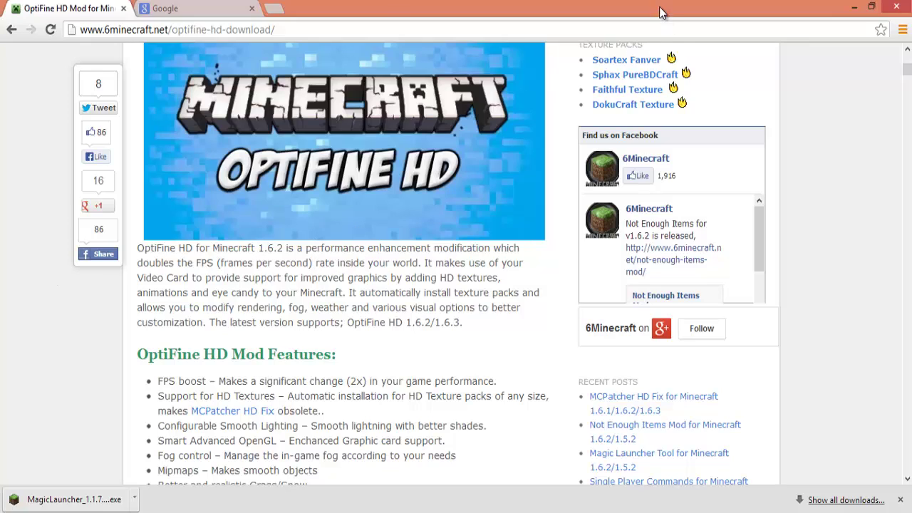
# Restore the browser window, close ROBLOX, and re-maximize Chrome on the OptiFine page.
pyautogui.moveTo(659, 6)
pyautogui.mouseDown()
pyautogui.moveTo(719, 18)
pyautogui.moveTo(601, 2)
pyautogui.mouseUp()
pyautogui.doubleClick(601, 7)
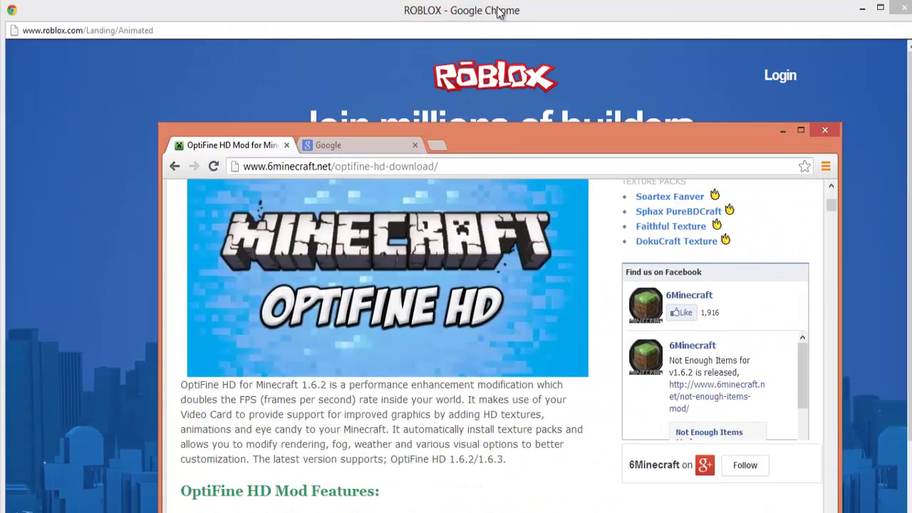
pyautogui.click(600, 13)
pyautogui.hotkey('alt', 'F4')
pyautogui.doubleClick(537, 148)
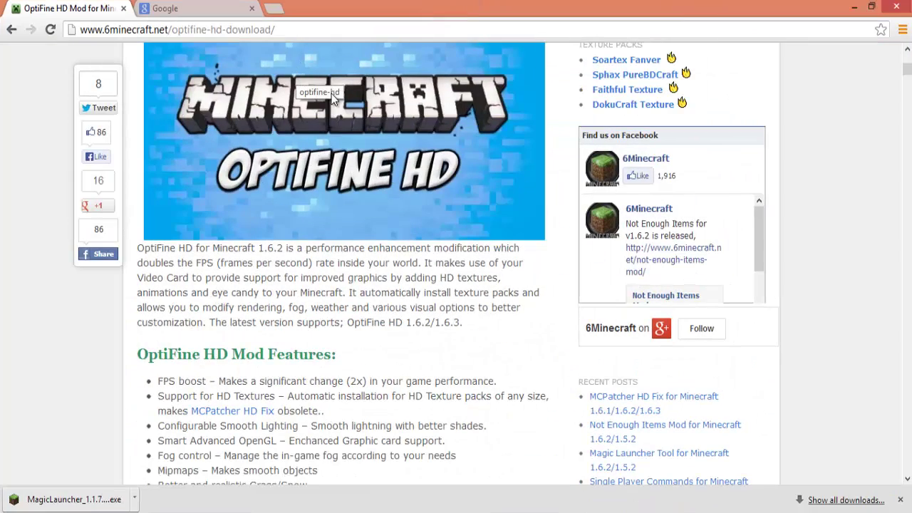
pyautogui.moveTo(397, 8)
pyautogui.mouseDown()
pyautogui.moveTo(390, 17)
pyautogui.moveTo(908, 107)
pyautogui.mouseUp()
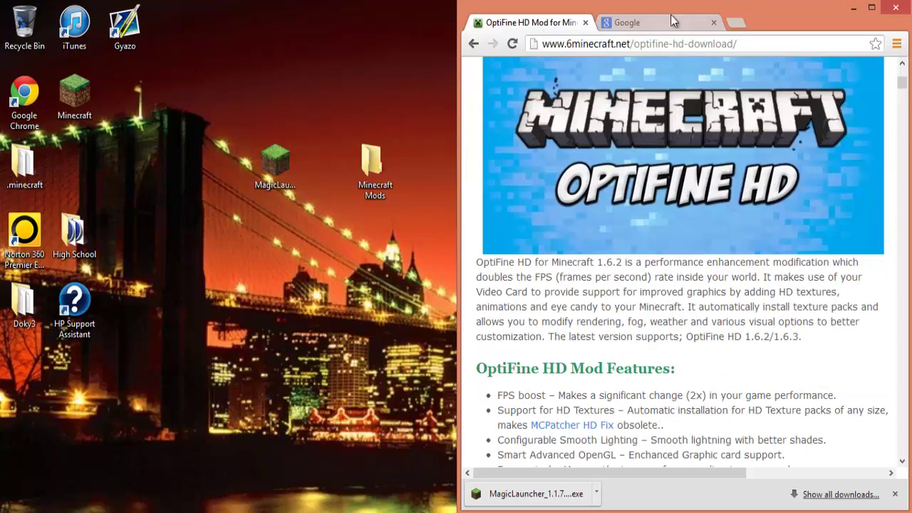
pyautogui.doubleClick(772, 26)
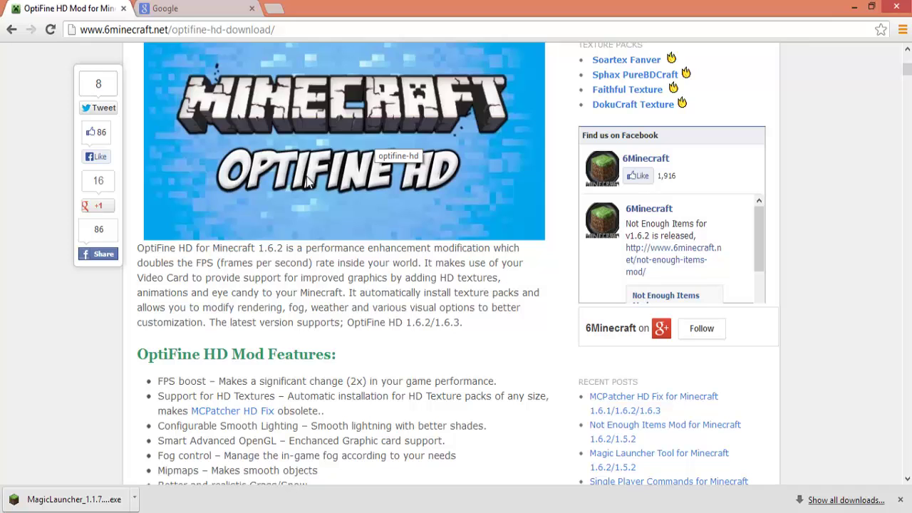
pyautogui.click(160, 36)
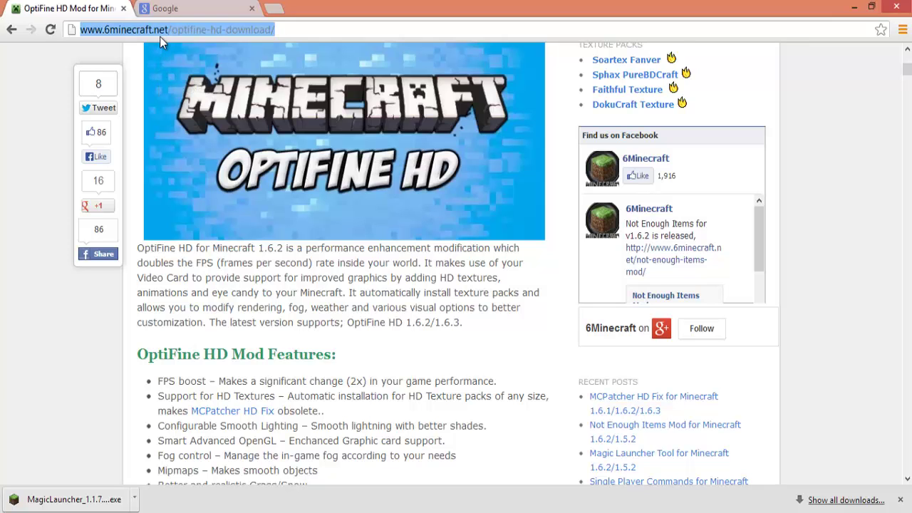
# Find the Minecraft 1.6.2 B4 Ultra build and download OptiFine_1.6.2_HD_U_B4.zip.
pyautogui.click(44, 432)
pyautogui.scroll(-6, 88, 333)
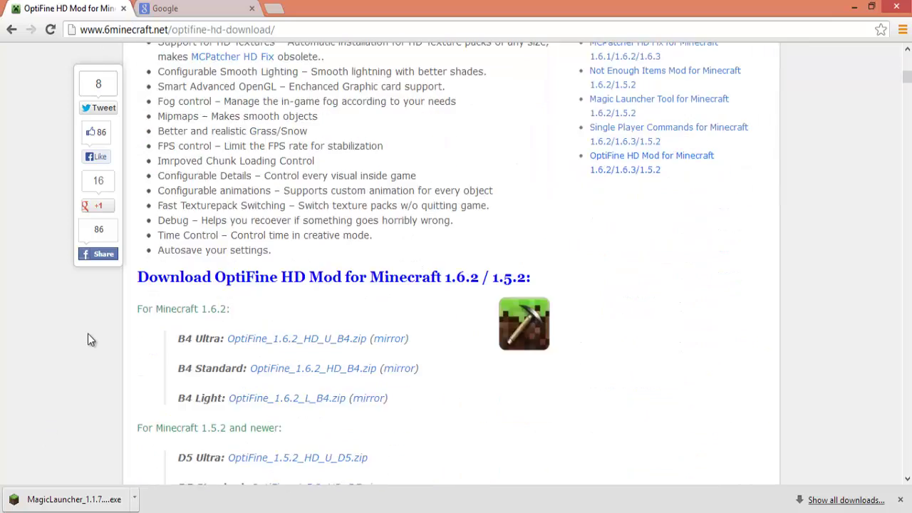
pyautogui.moveTo(158, 238); pyautogui.dragTo(236, 236)
pyautogui.click(297, 225)
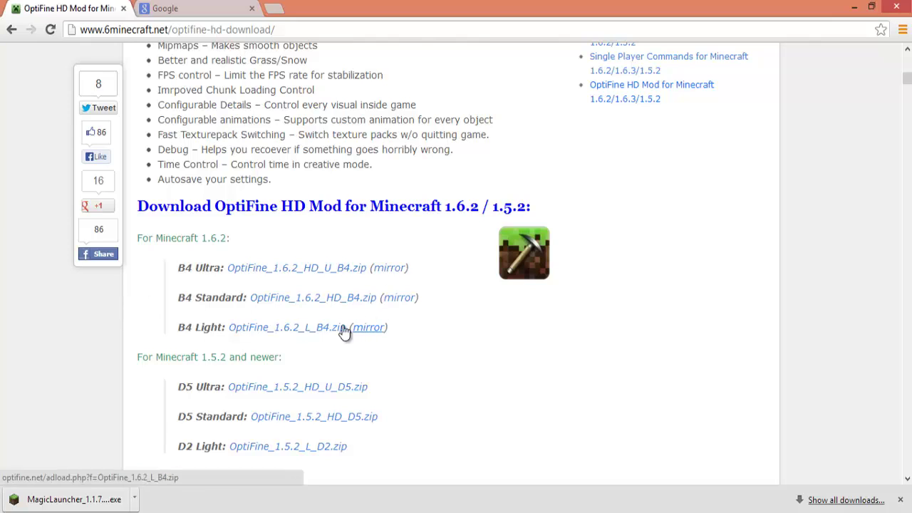
pyautogui.moveTo(175, 326); pyautogui.dragTo(215, 325)
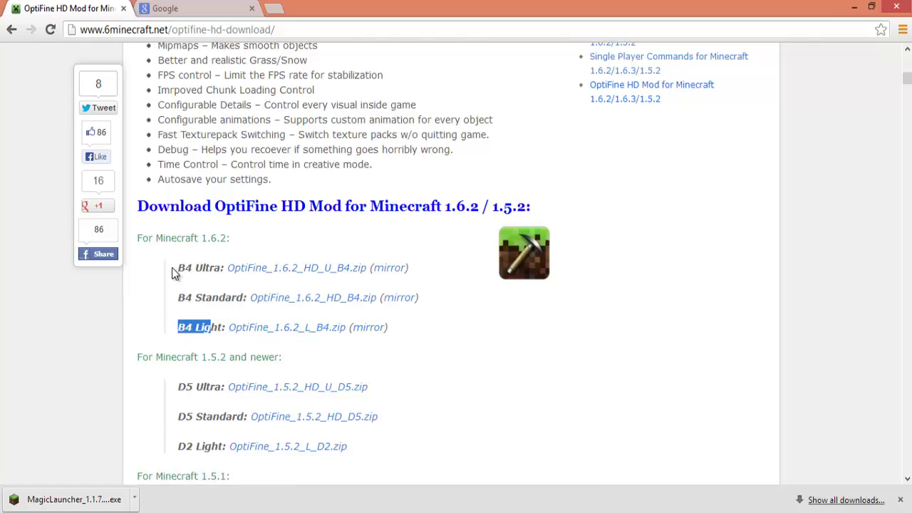
pyautogui.moveTo(178, 267)
pyautogui.mouseDown()
pyautogui.moveTo(219, 267)
pyautogui.moveTo(134, 276)
pyautogui.mouseUp()
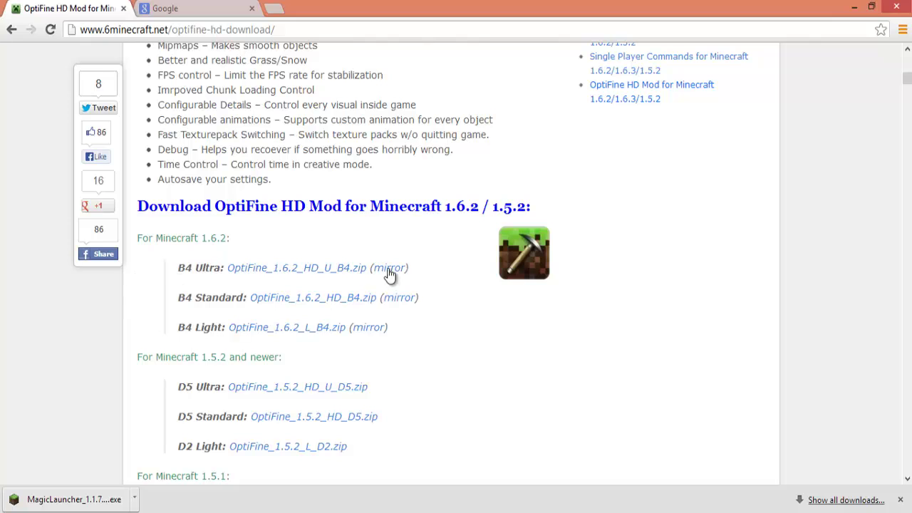
pyautogui.click(313, 271)
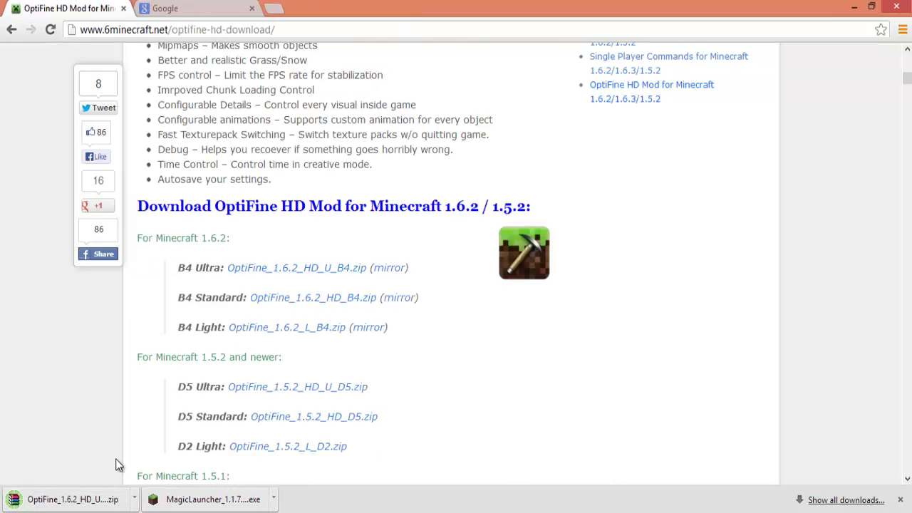
# Drag the downloaded OptiFine zip onto the desktop and close the 6minecraft.net page.
pyautogui.moveTo(547, 14); pyautogui.dragTo(910, 76)
pyautogui.scroll(-1, 509, 463)
pyautogui.moveTo(534, 494); pyautogui.dragTo(224, 323)
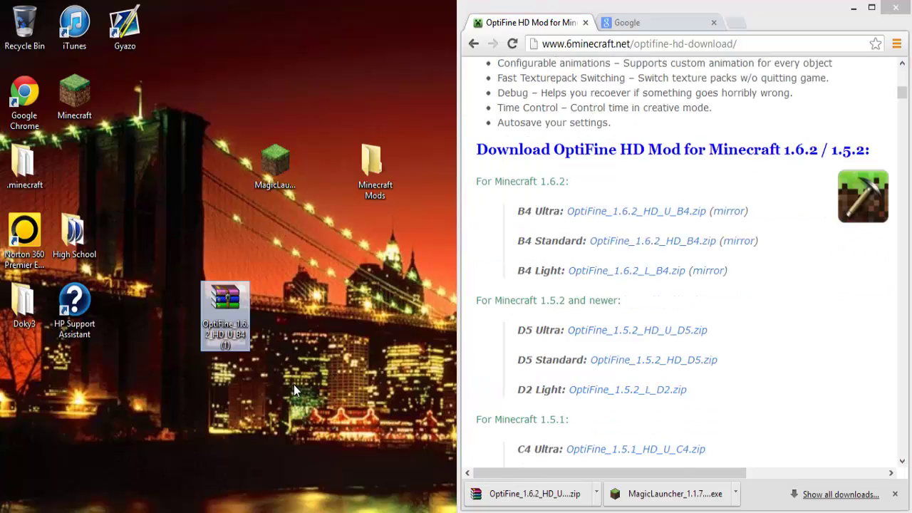
pyautogui.click(585, 23)
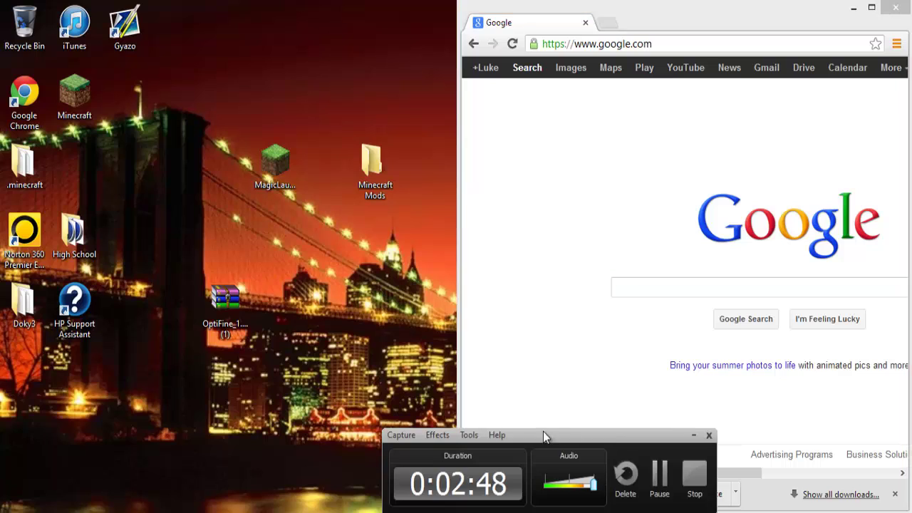
pyautogui.click(649, 476)
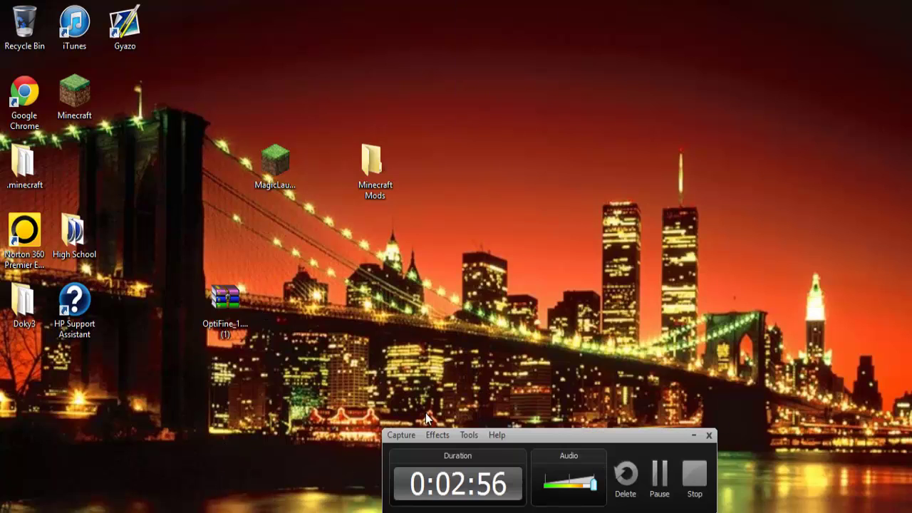
# Rearrange the OptiFine archive and Minecraft Mods folder icons on the desktop.
pyautogui.click(694, 435)
pyautogui.moveTo(228, 298)
pyautogui.mouseDown()
pyautogui.moveTo(440, 269)
pyautogui.moveTo(435, 281)
pyautogui.mouseUp()
pyautogui.moveTo(371, 162)
pyautogui.mouseDown()
pyautogui.moveTo(485, 183)
pyautogui.moveTo(545, 221)
pyautogui.mouseUp()
pyautogui.click(570, 311)
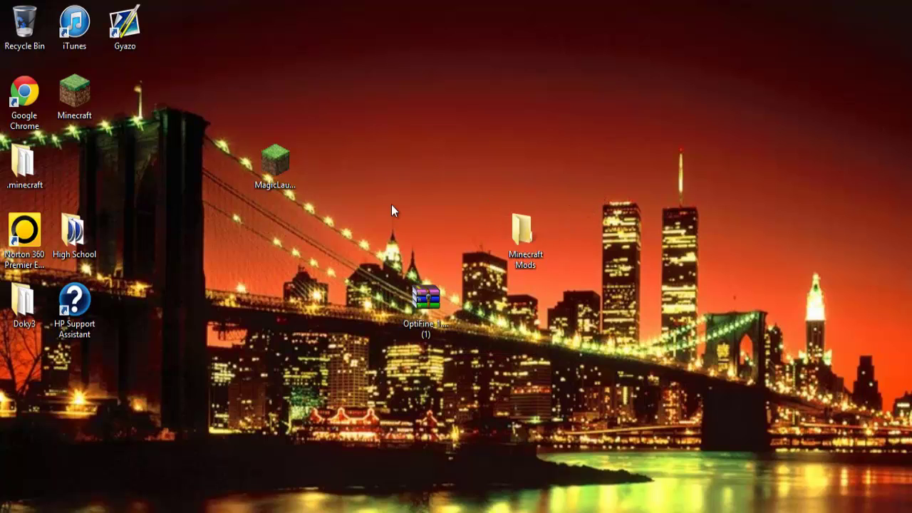
pyautogui.rightClick(357, 179)
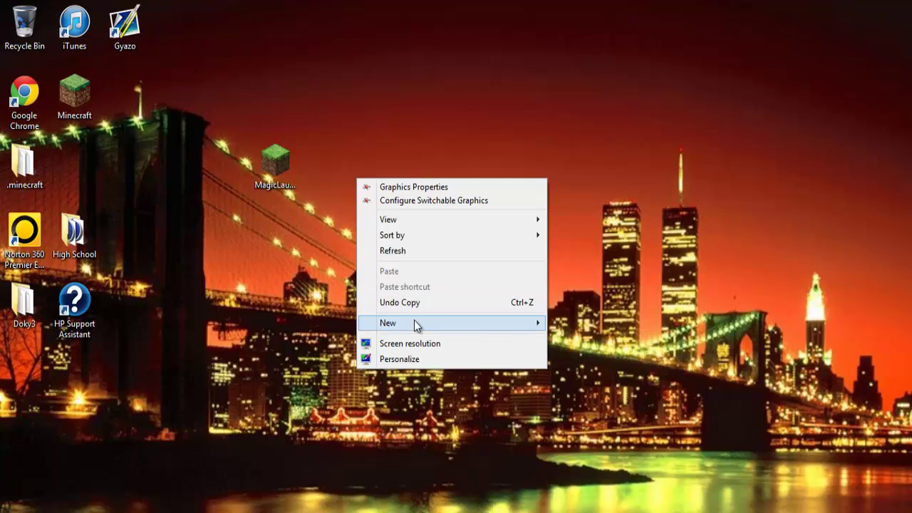
pyautogui.moveTo(416, 321)
pyautogui.click(734, 224)
# Drop the OptiFine archive into Minecraft Mods, confirm it sits beside Lots of Food 1.6.2.
pyautogui.moveTo(426, 300); pyautogui.dragTo(518, 242)
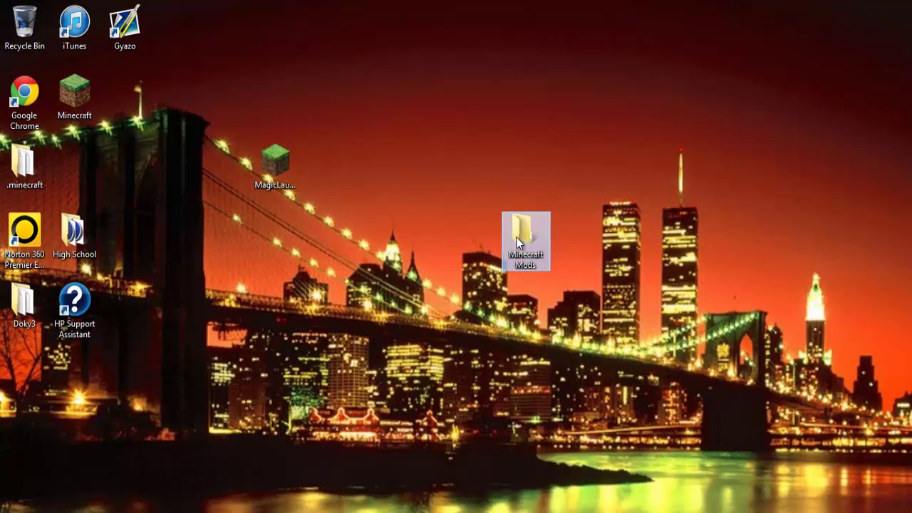
pyautogui.doubleClick(518, 241)
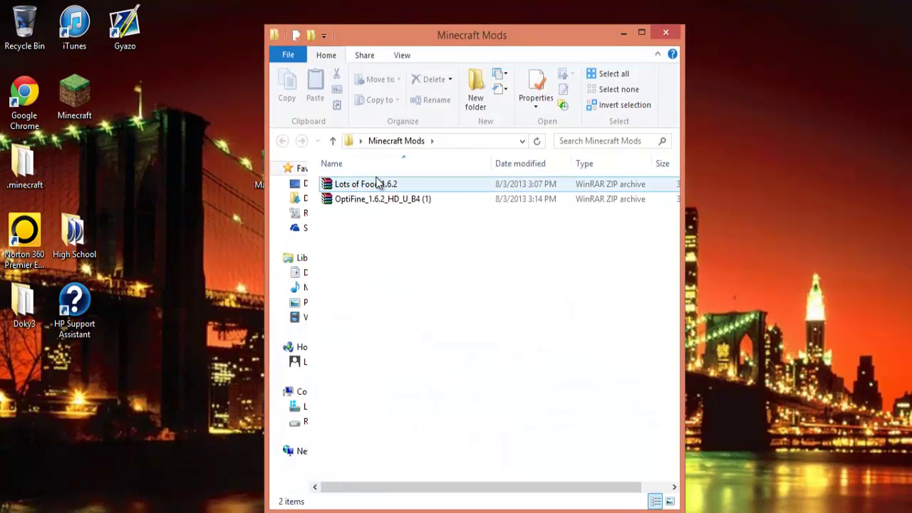
pyautogui.click(666, 34)
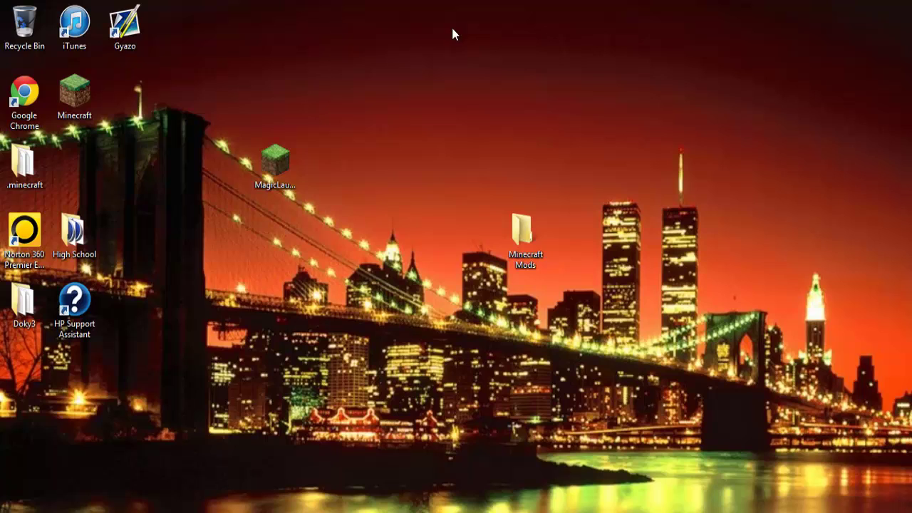
# Launch Magic Launcher and remove the old OptiFine_1.6.2_HD_U_B3.zip mod.
pyautogui.click(273, 158)
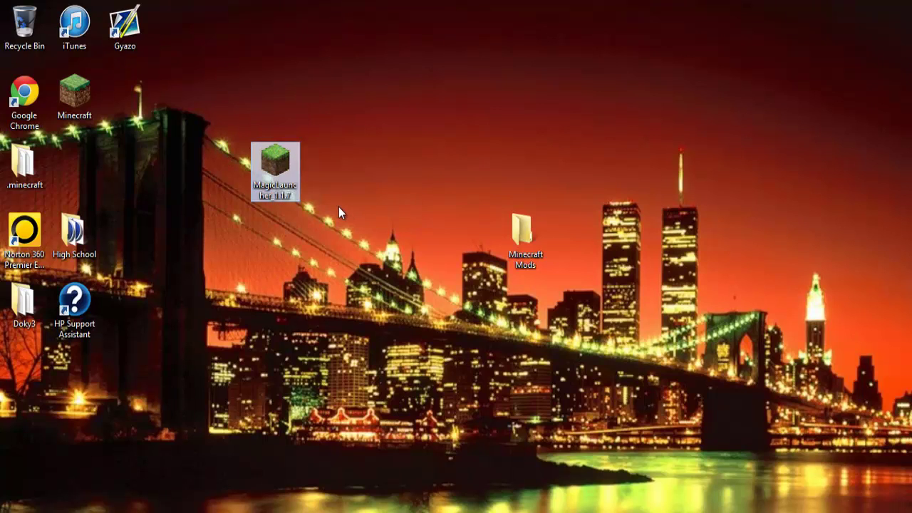
pyautogui.doubleClick(284, 173)
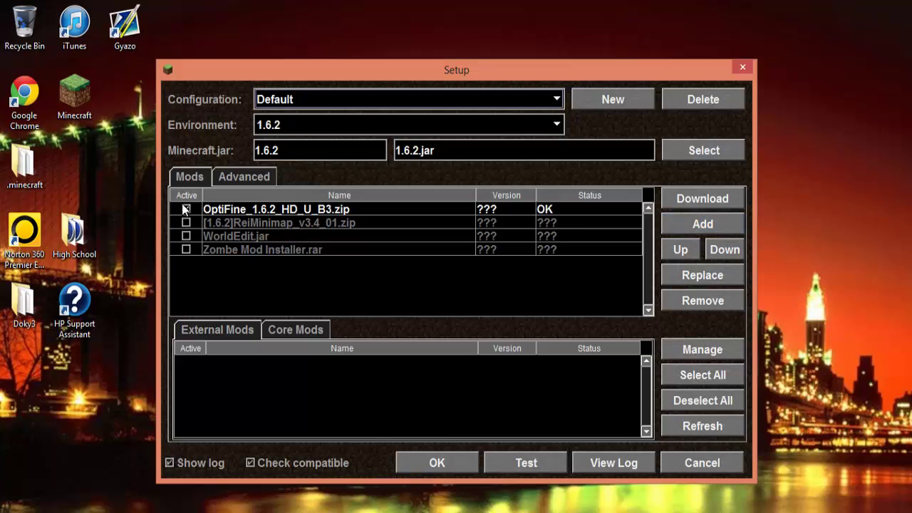
pyautogui.click(185, 208)
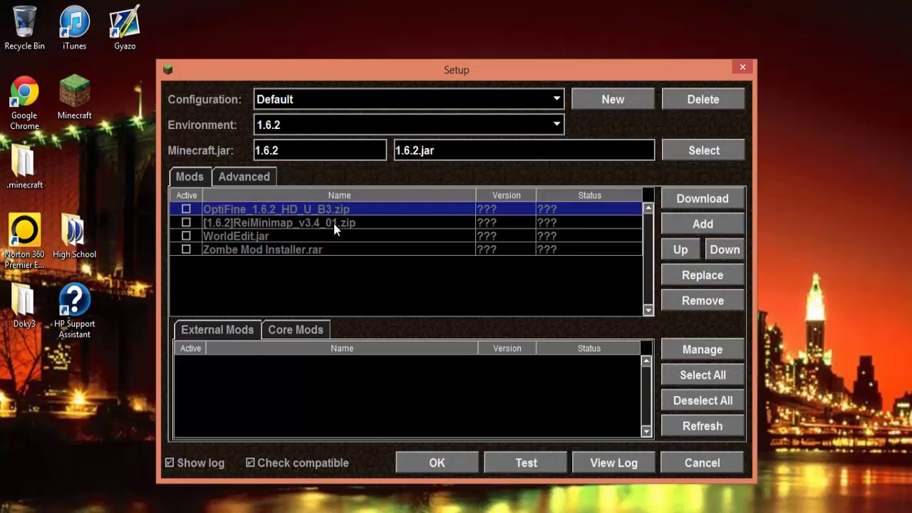
pyautogui.click(705, 305)
# Remove Zombe Mod Installer, WorldEdit and ReiMinimap, leaving the mods list empty.
pyautogui.click(541, 209)
pyautogui.click(185, 209)
pyautogui.click(185, 222)
pyautogui.click(185, 236)
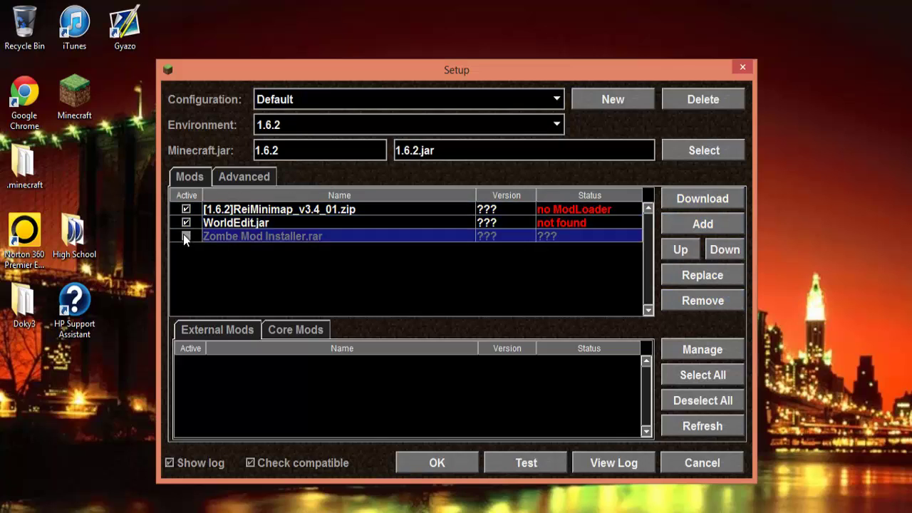
pyautogui.click(715, 307)
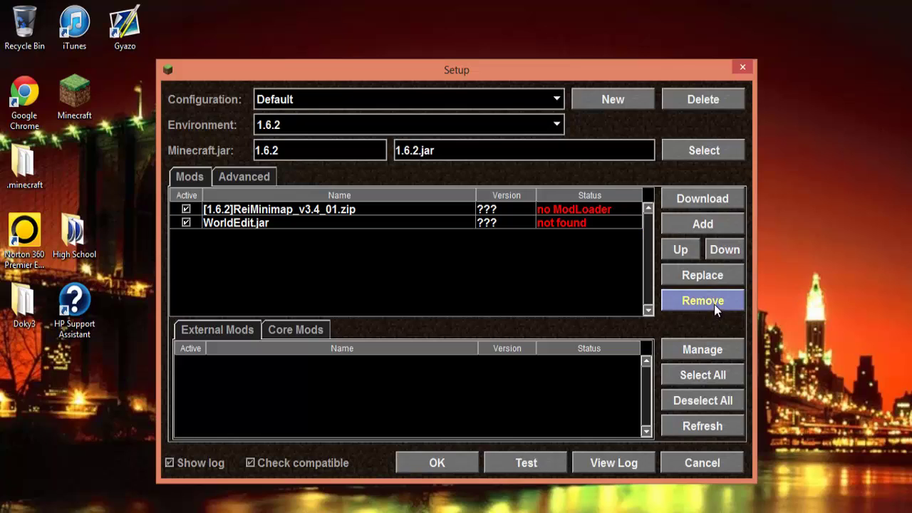
pyautogui.click(242, 222)
pyautogui.click(733, 301)
pyautogui.click(588, 212)
pyautogui.click(716, 307)
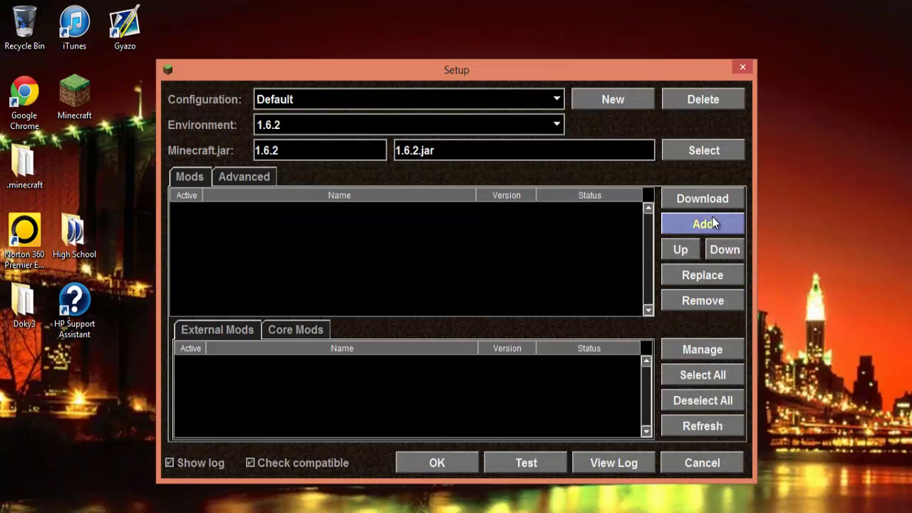
# Add OptiFine_1.6.2_HD_U_B4 (1).zip from the Minecraft Mods folder as a mod.
pyautogui.click(716, 228)
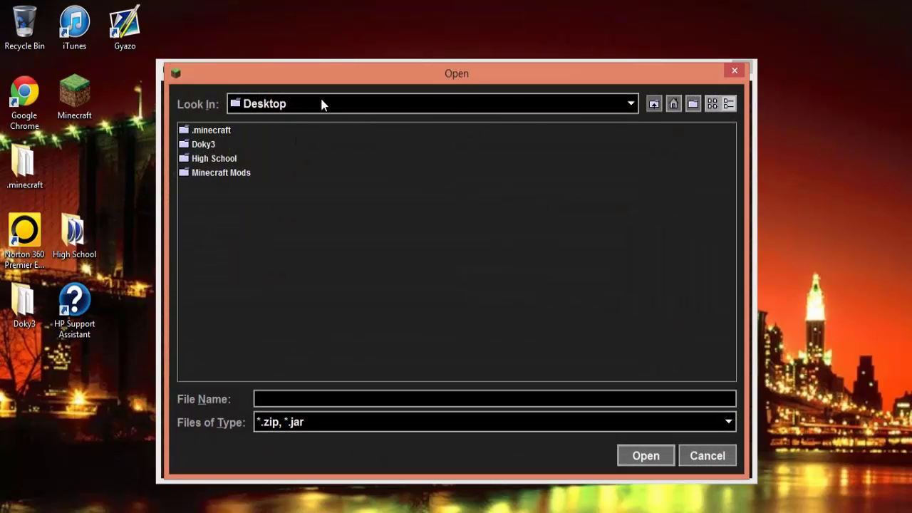
pyautogui.doubleClick(205, 173)
pyautogui.click(212, 148)
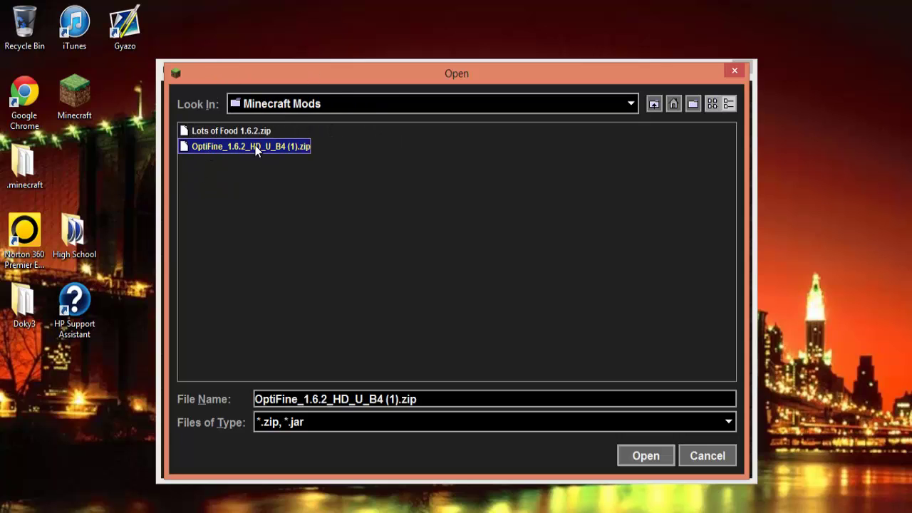
pyautogui.click(659, 461)
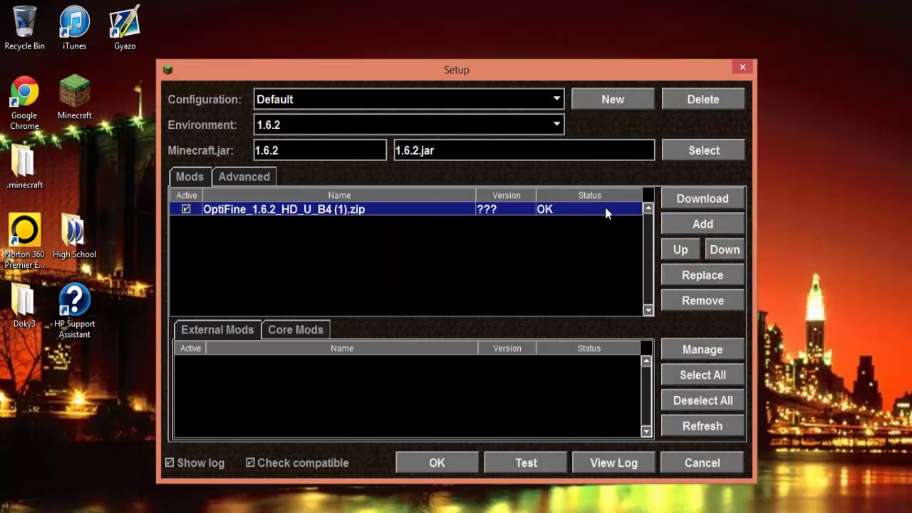
# Add Lots of Food 1.6.2.zip as a mod and save the setup.
pyautogui.click(702, 223)
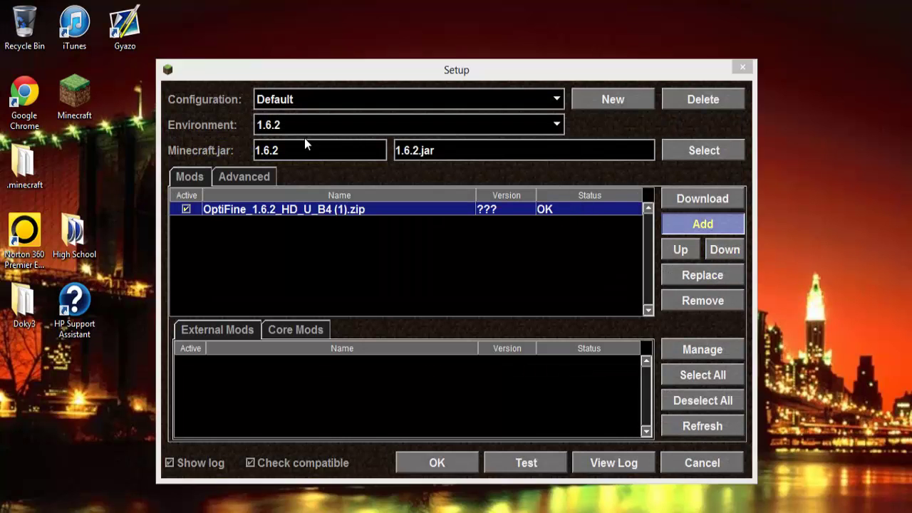
pyautogui.click(249, 132)
pyautogui.click(650, 456)
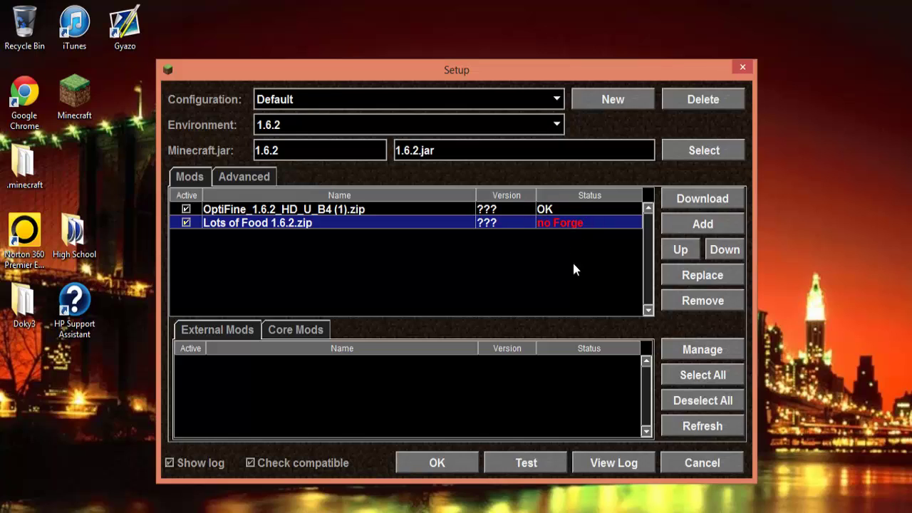
pyautogui.click(442, 465)
# Log in to launch Minecraft 1.6.2, maximize the game window and open Singleplayer.
pyautogui.click(723, 446)
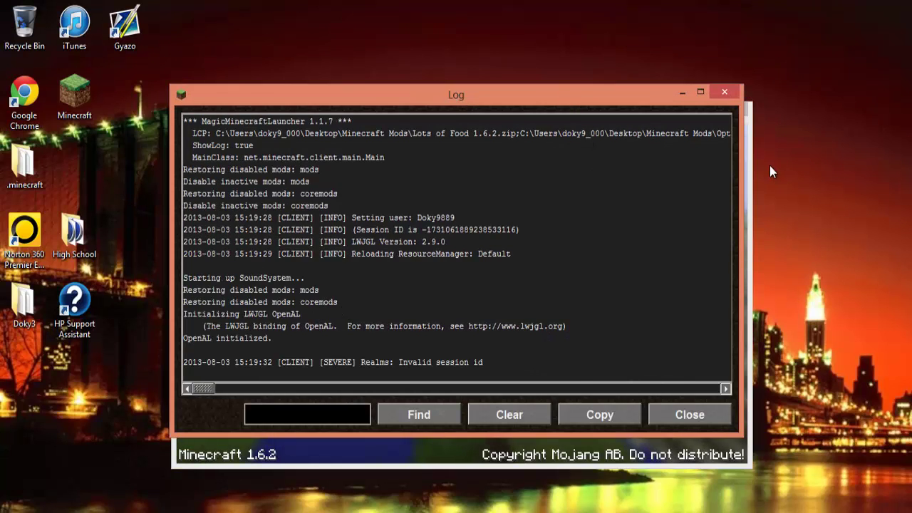
pyautogui.click(748, 170)
pyautogui.click(708, 110)
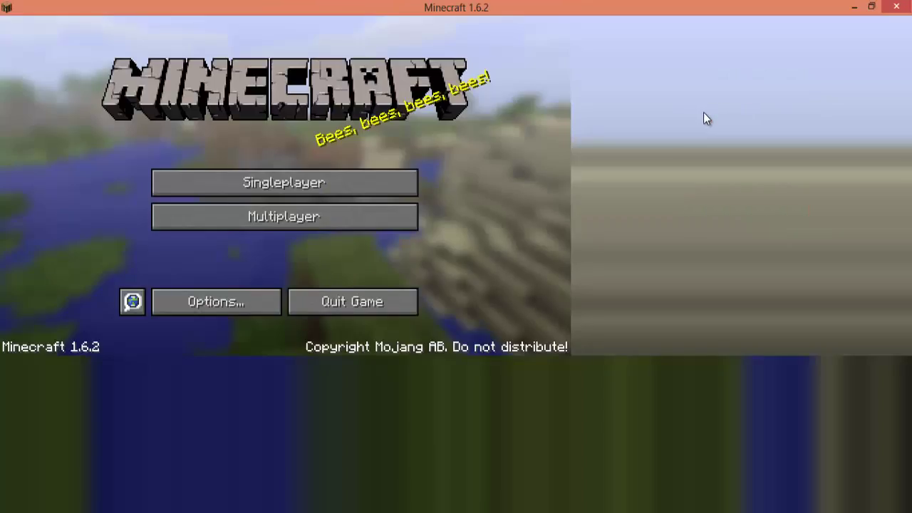
pyautogui.click(370, 219)
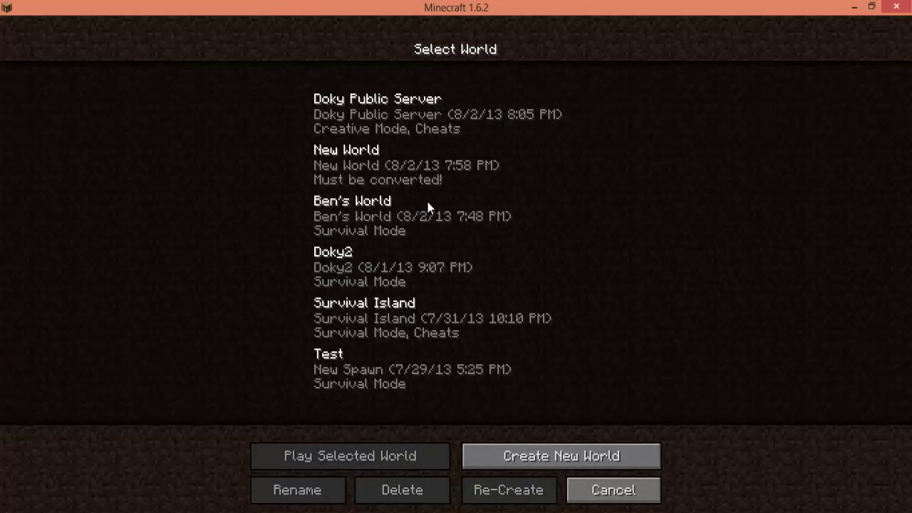
# Load the first world in the Select World list, the Creative-mode save.
pyautogui.doubleClick(370, 122)
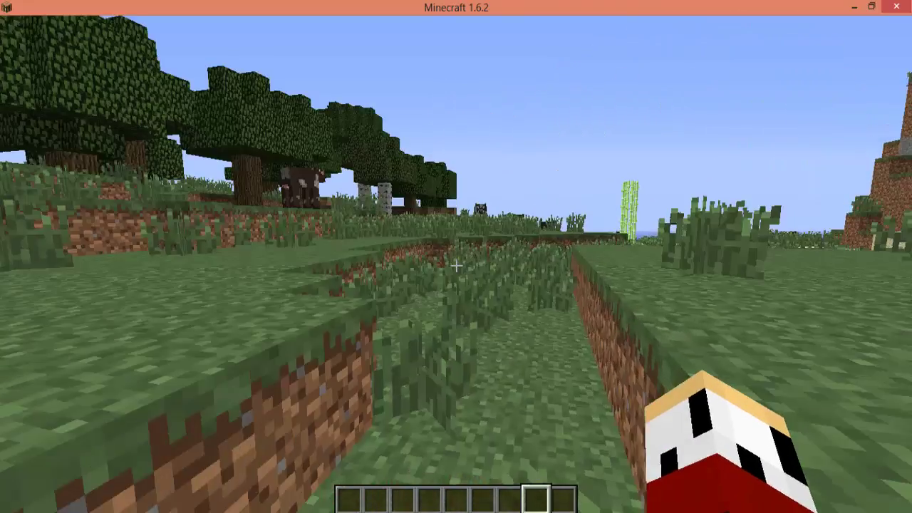
# Raise the OptiFine Performance frame-rate limit to 30 FPS in Video Settings.
pyautogui.press('Escape')
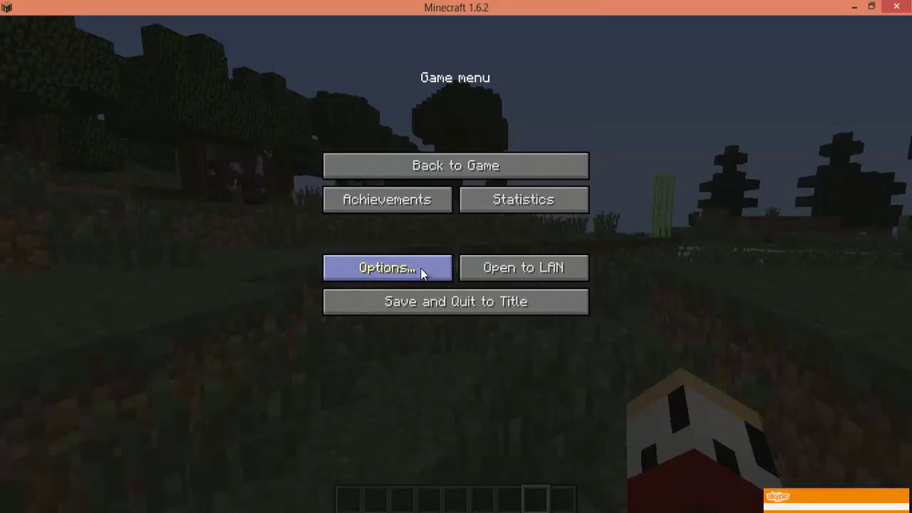
pyautogui.click(418, 265)
pyautogui.click(401, 232)
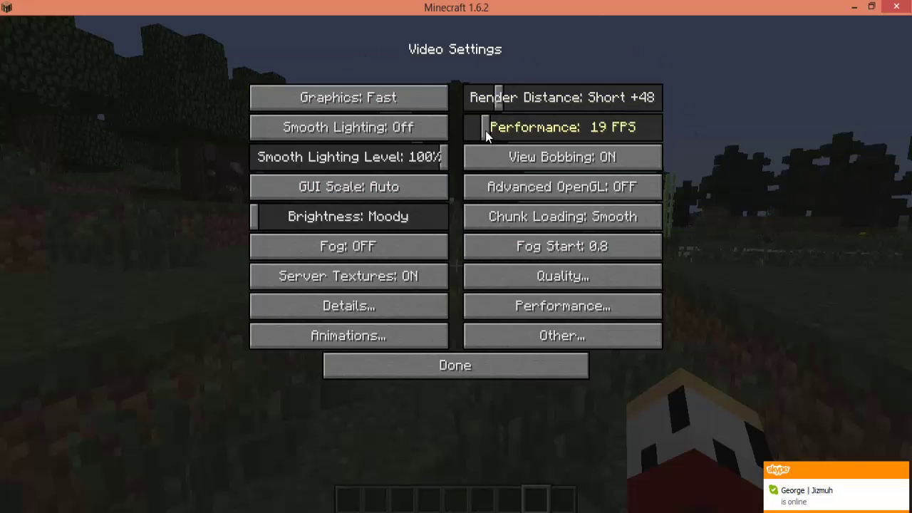
pyautogui.moveTo(486, 130)
pyautogui.mouseDown()
pyautogui.moveTo(520, 135)
pyautogui.moveTo(500, 137)
pyautogui.mouseUp()
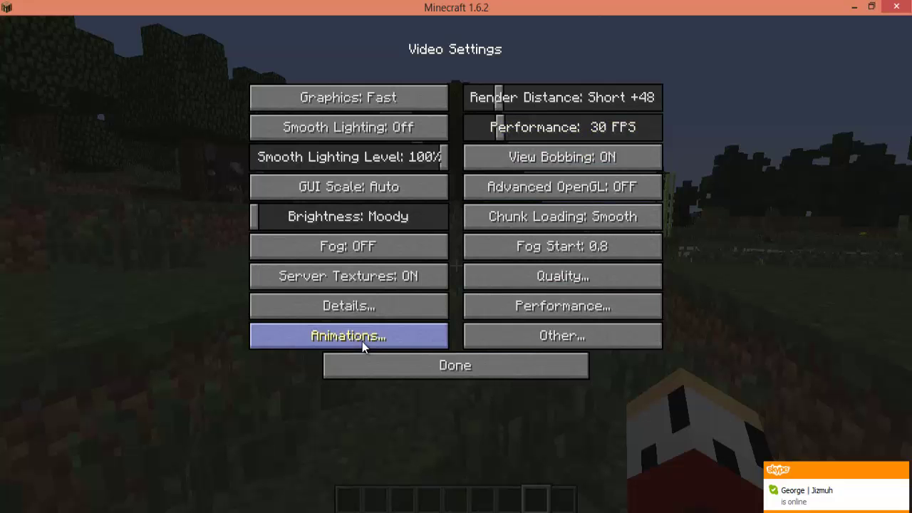
pyautogui.click(500, 370)
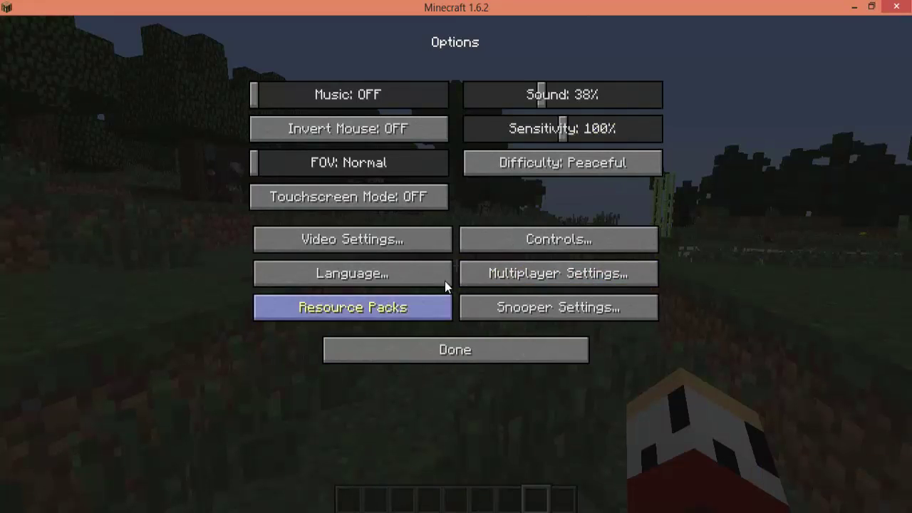
# Rebind the LCONTROL control to R and resume the game.
pyautogui.click(502, 241)
pyautogui.click(540, 316)
pyautogui.press('r')
pyautogui.click(503, 360)
pyautogui.click(503, 360)
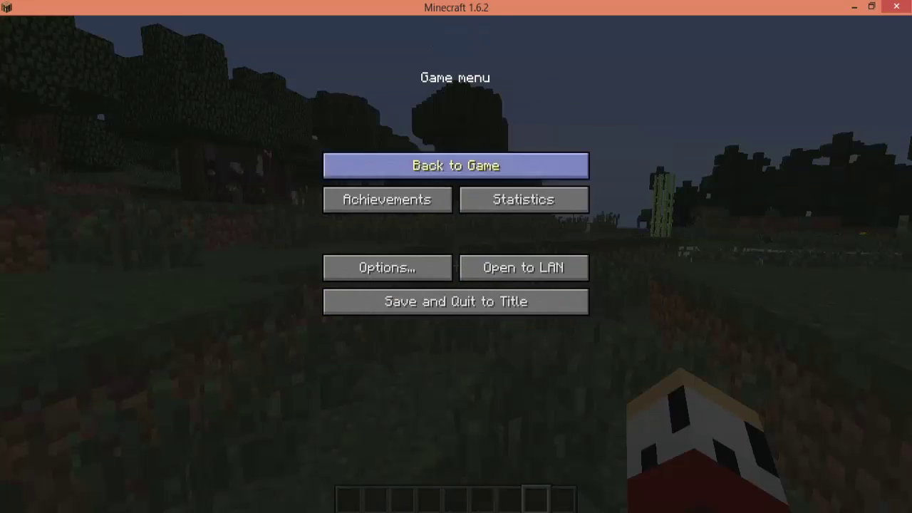
pyautogui.click(480, 158)
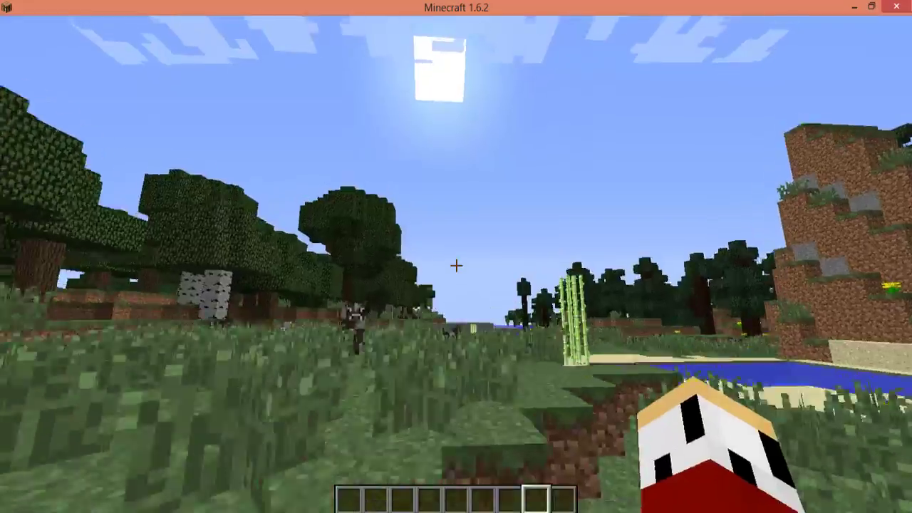
# Walk across the meadow past the cow toward the lake and mountain.
pyautogui.press('w')
pyautogui.press('w')
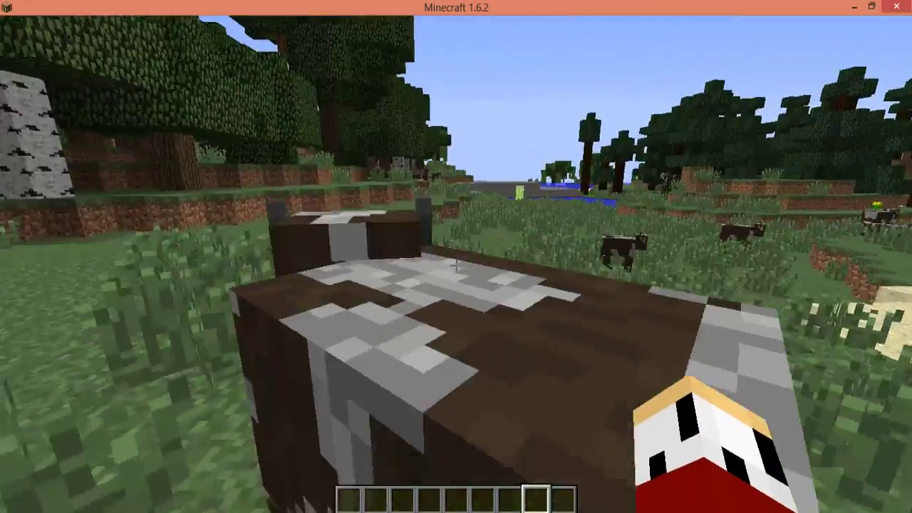
pyautogui.press('w')
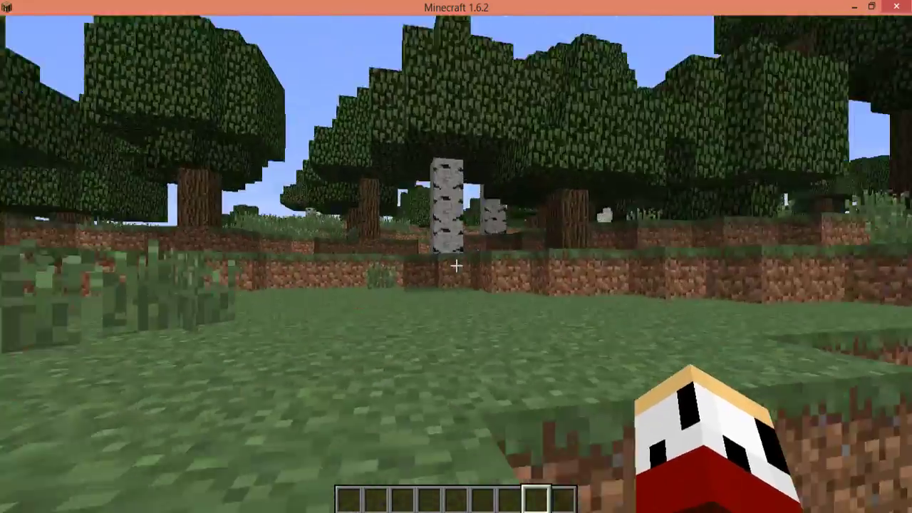
pyautogui.press('w')
pyautogui.press('w')
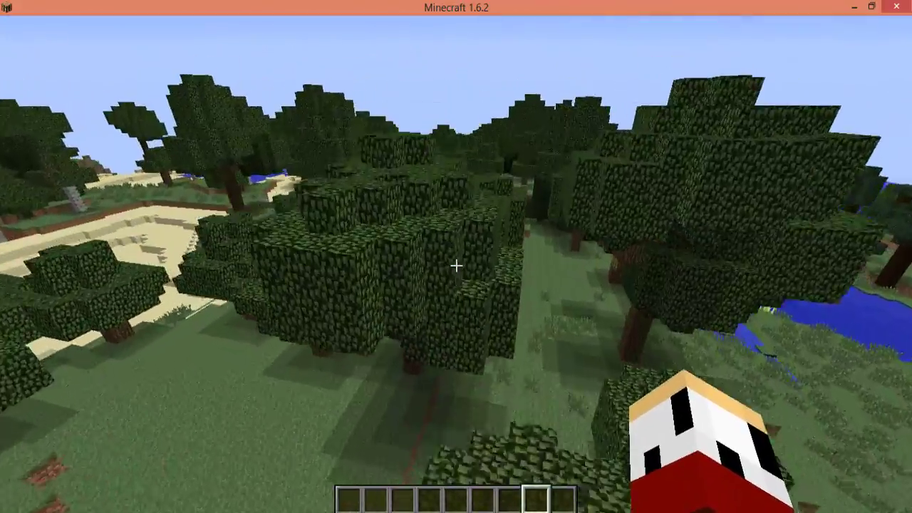
# Fly over the trees and break down through a tree's leaves and trunk.
pyautogui.press('w')
pyautogui.press('w')
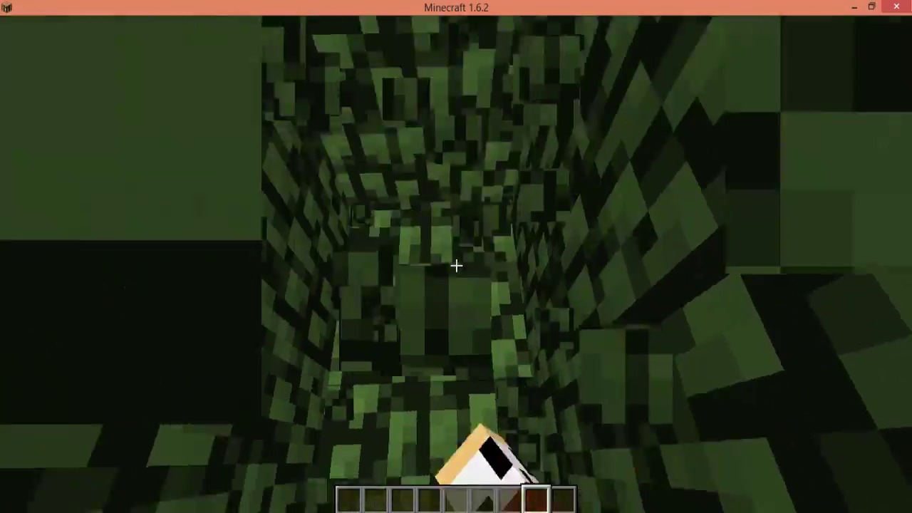
pyautogui.click(456, 265)
pyautogui.click(456, 265)
# Rise and fly over the river and forest, then pause to the Game menu.
pyautogui.press('w')
pyautogui.press('space')
pyautogui.press('w')
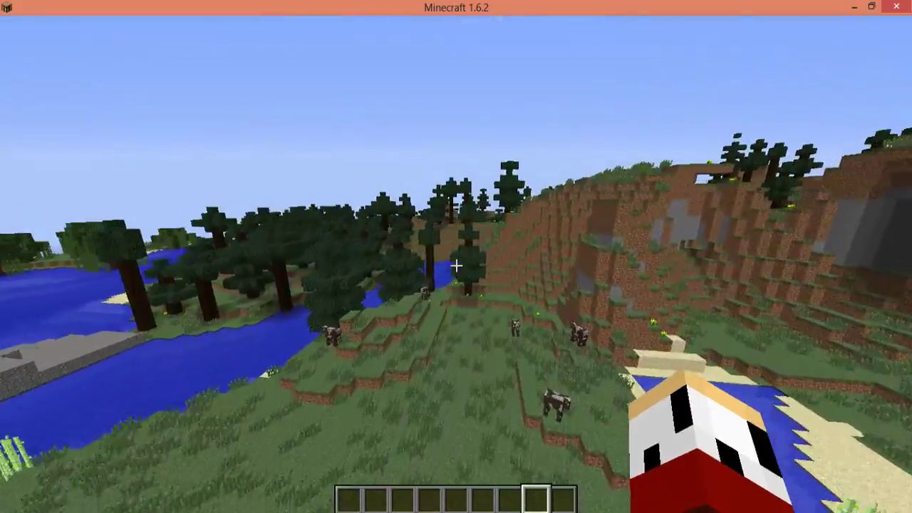
pyautogui.press('w')
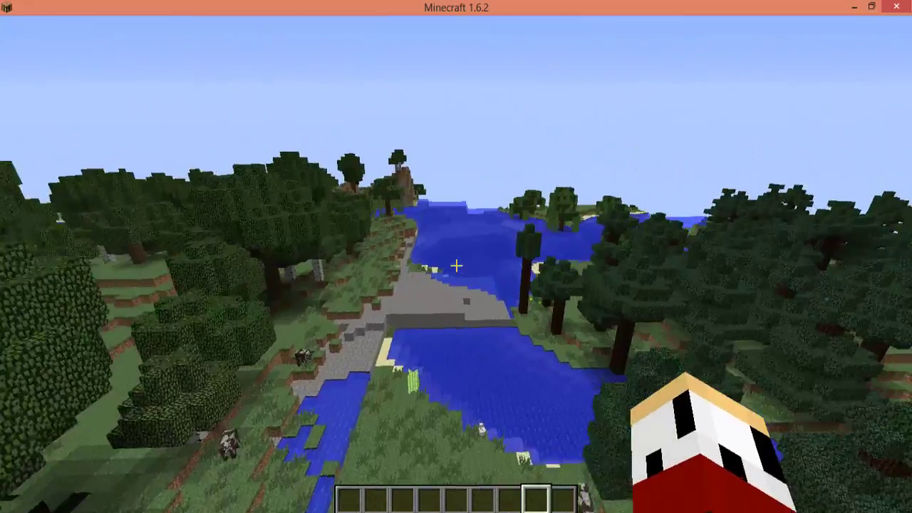
pyautogui.press('w')
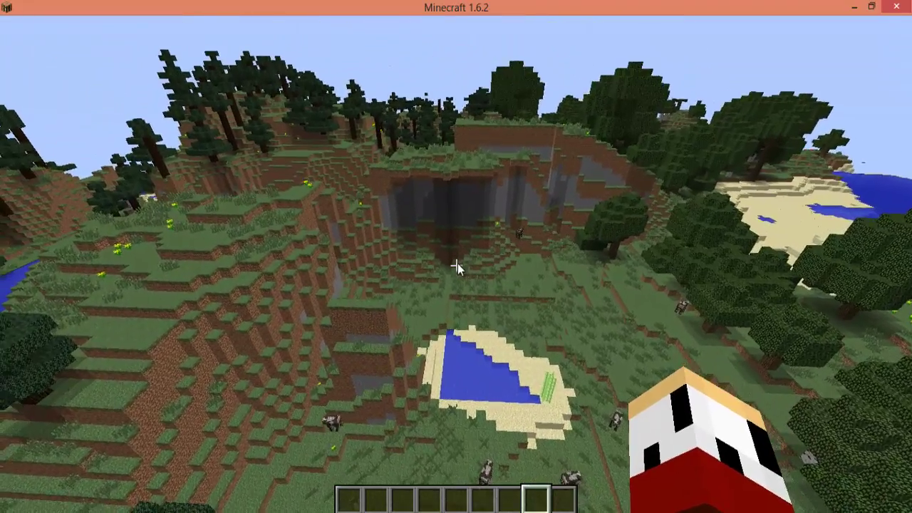
pyautogui.press('Escape')
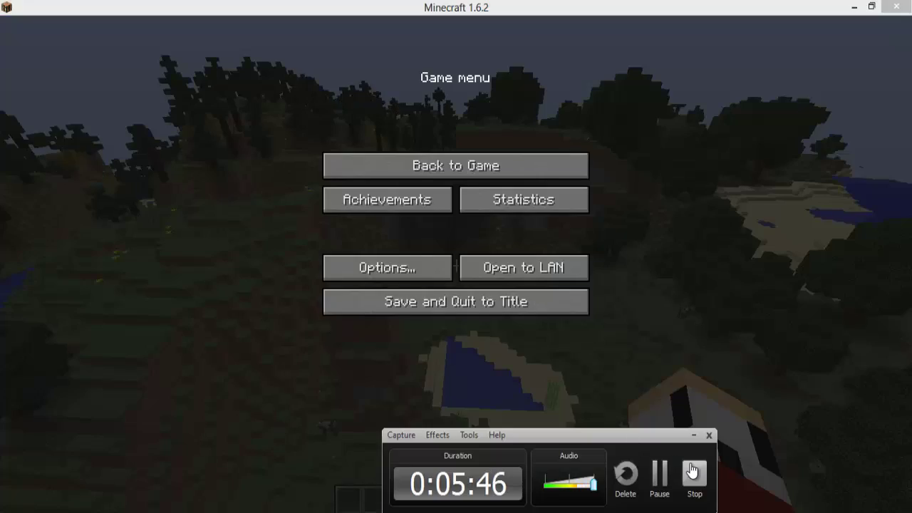